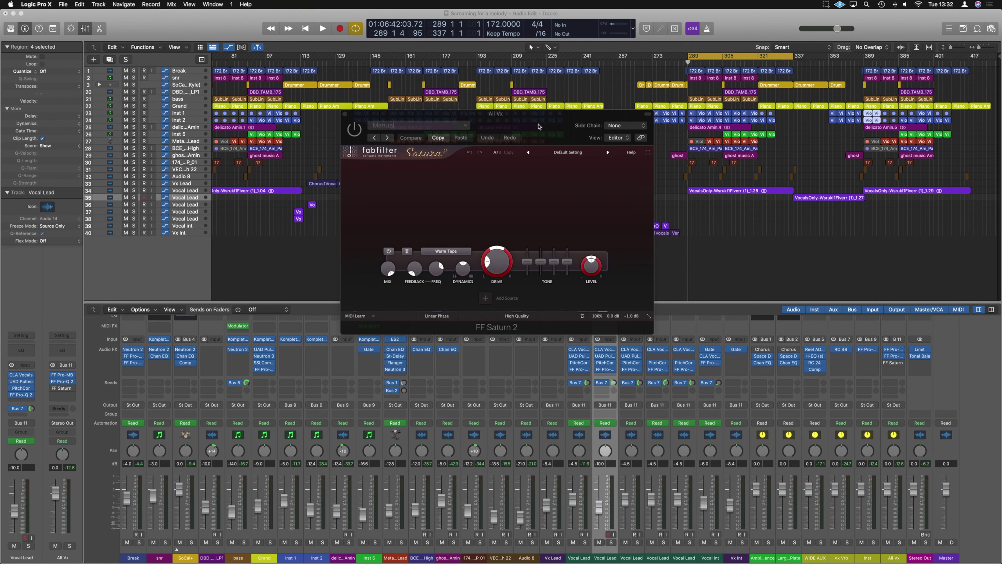
Enlarge the Saturn 2 interface to Extra Large, and switch it to full screen and back
{"action": "left_click", "coordinate": [649, 318]}
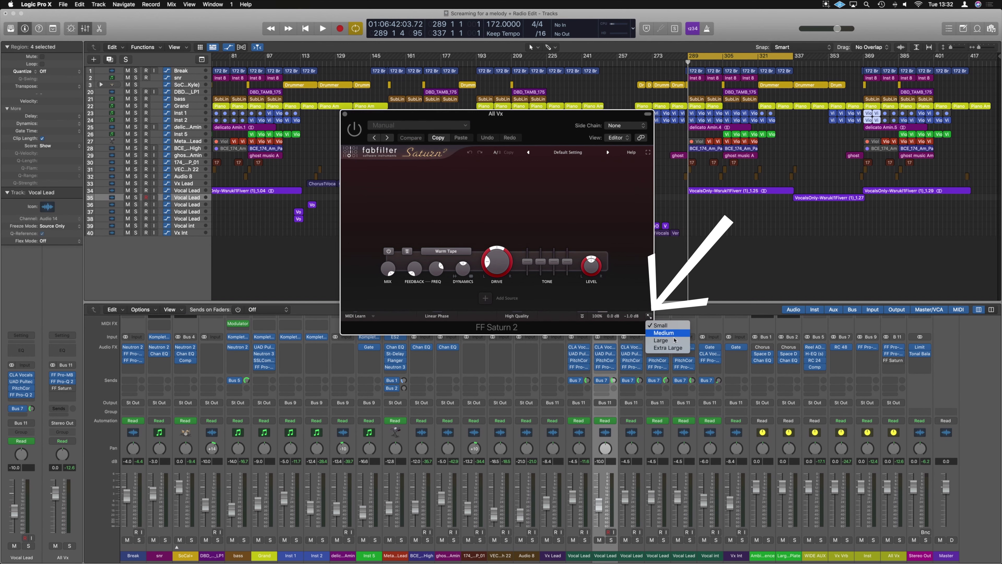
{"action": "left_click", "coordinate": [667, 348]}
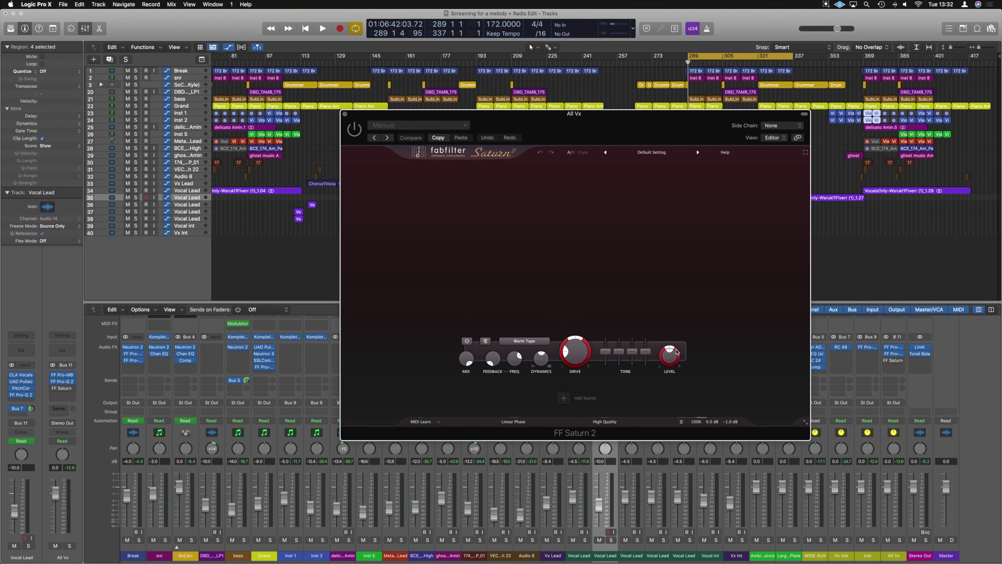
{"action": "left_click", "coordinate": [750, 151]}
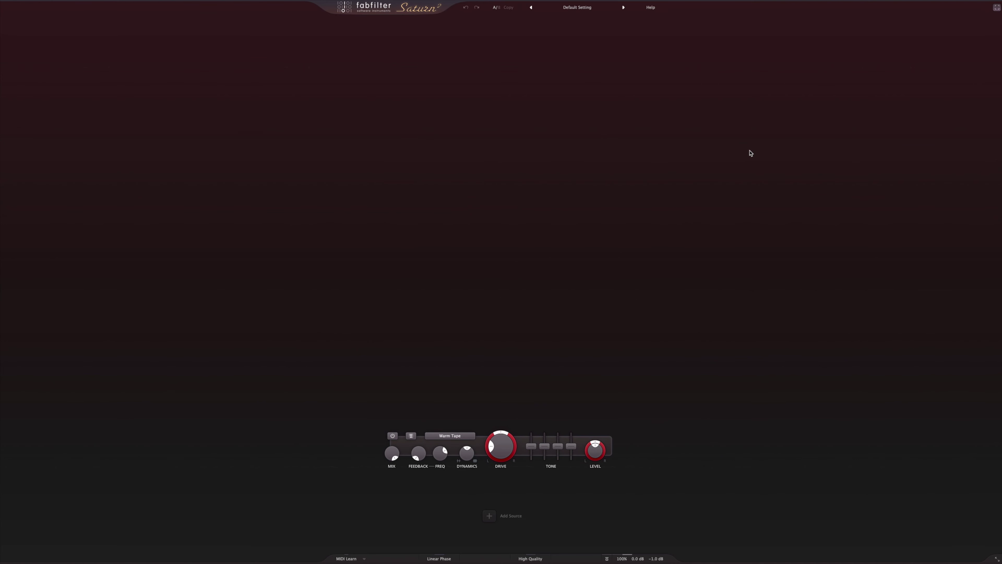
{"action": "key", "text": "Escape"}
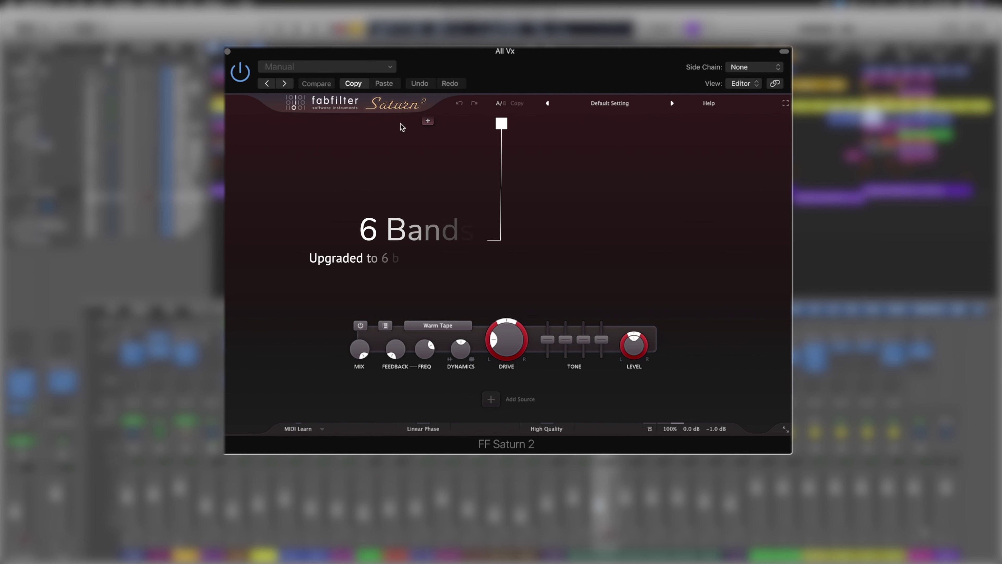
Add five crossovers across the spectrum to split the signal into six bands
{"action": "left_click", "coordinate": [318, 123]}
{"action": "left_click", "coordinate": [424, 123]}
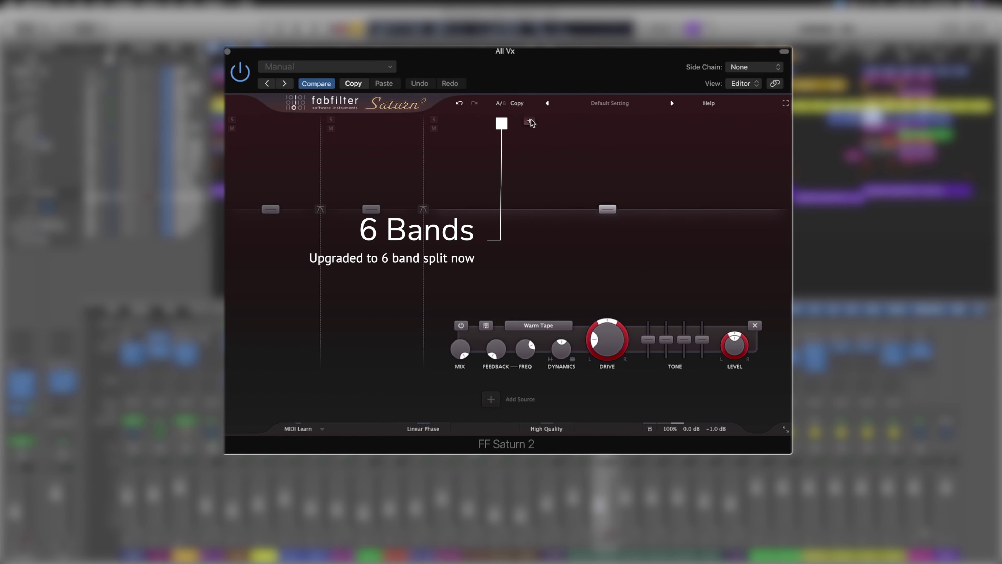
{"action": "left_click", "coordinate": [533, 120]}
{"action": "left_click", "coordinate": [625, 123]}
{"action": "left_click", "coordinate": [715, 121]}
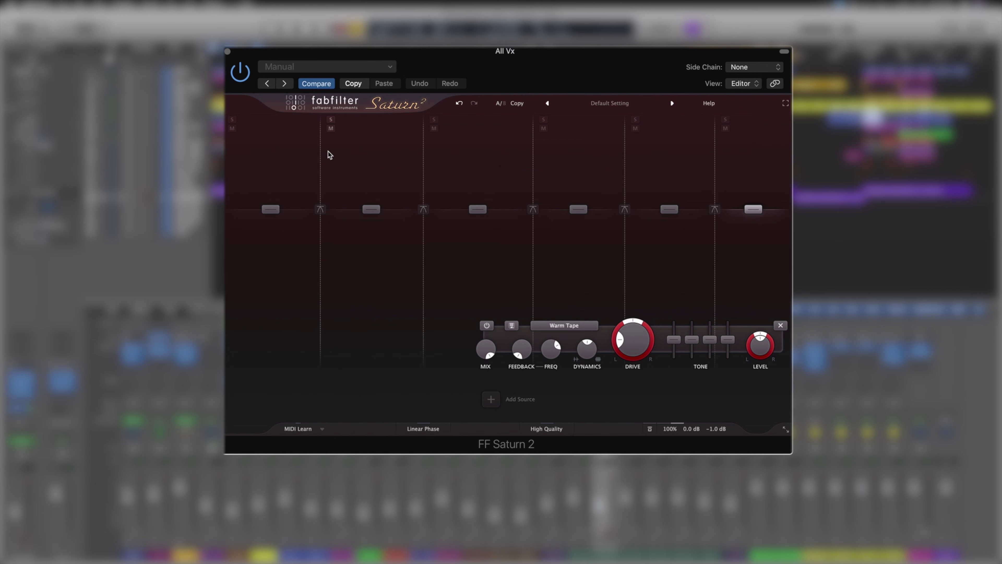
View the crossover slope options at the band 3 crossover and leave the slope as it is
{"action": "mouse_move", "coordinate": [322, 214]}
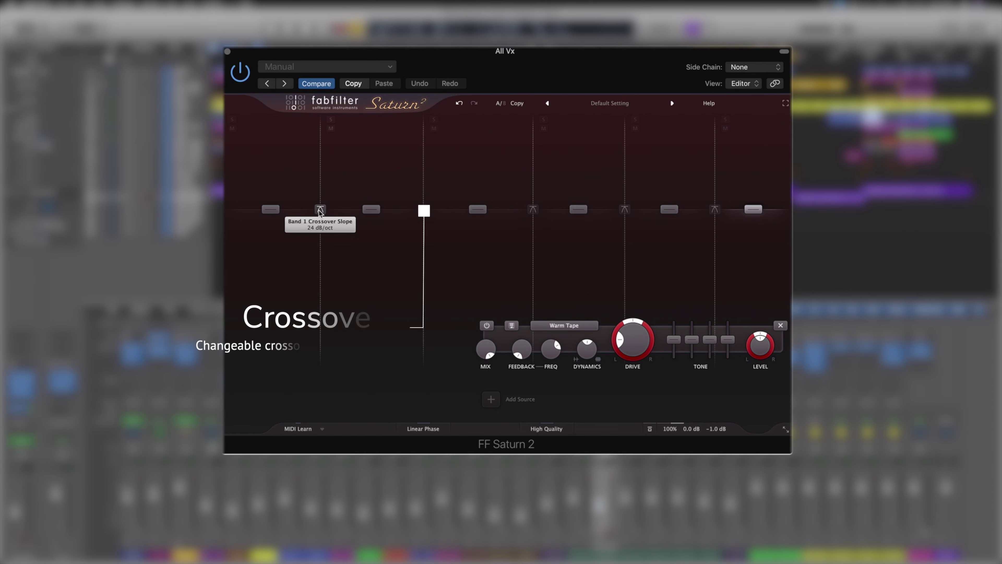
{"action": "left_click", "coordinate": [532, 210]}
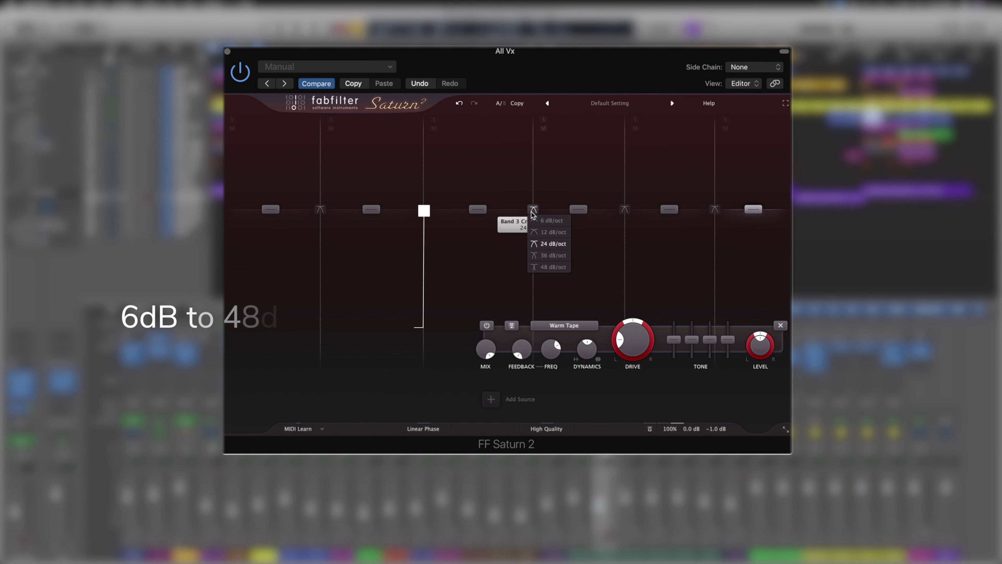
{"action": "left_click", "coordinate": [495, 164]}
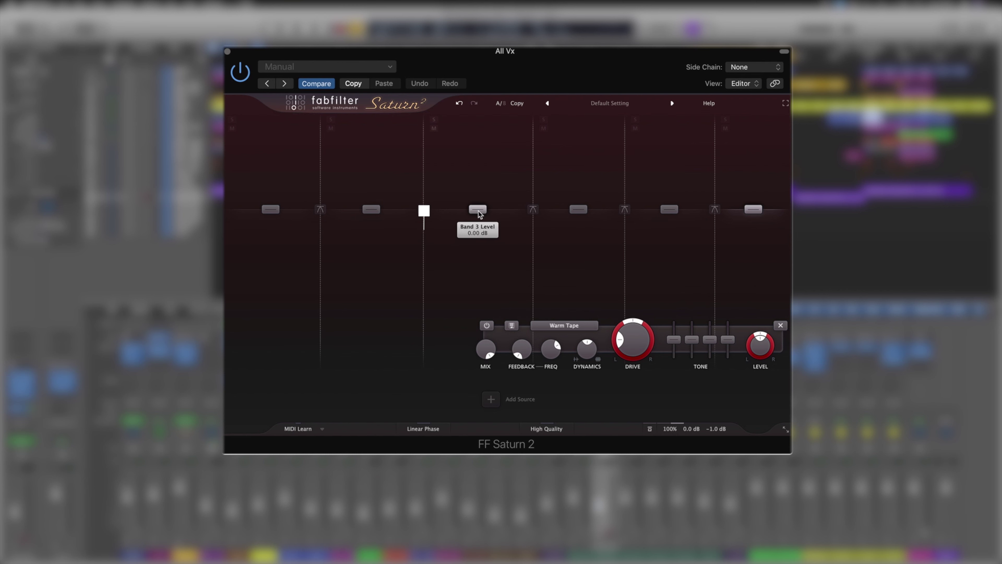
Lower the levels of bands 2, 4, 5 and 6 by different amounts, with band 2 at about -24 dB
{"action": "mouse_move", "coordinate": [478, 211]}
{"action": "left_mouse_down"}
{"action": "mouse_move", "coordinate": [480, 255]}
{"action": "mouse_move", "coordinate": [477, 213]}
{"action": "left_mouse_up"}
{"action": "left_click_drag", "start_coordinate": [579, 210], "coordinate": [579, 264]}
{"action": "left_click_drag", "start_coordinate": [669, 210], "coordinate": [669, 247]}
{"action": "left_click_drag", "start_coordinate": [371, 212], "coordinate": [371, 266]}
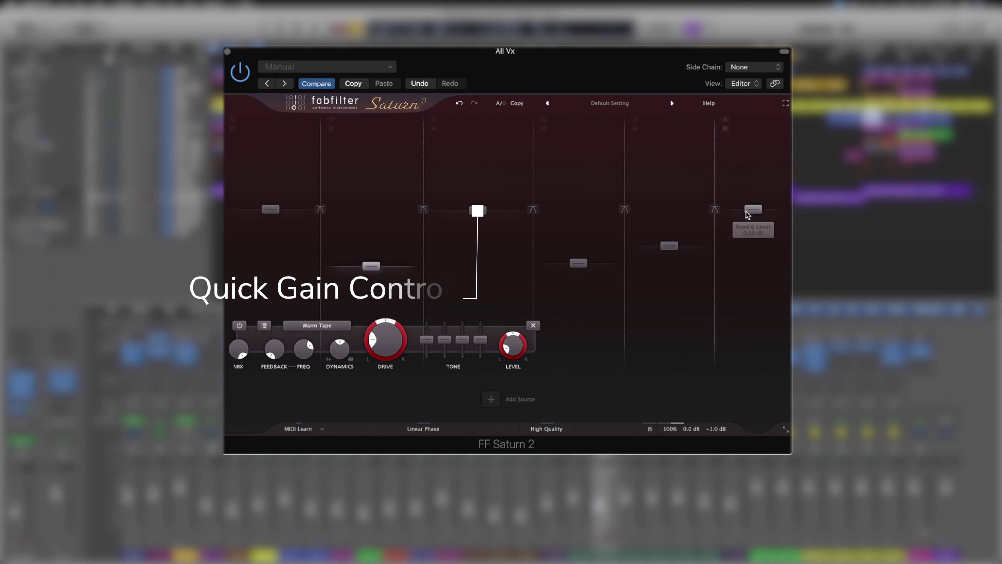
{"action": "left_click_drag", "start_coordinate": [745, 216], "coordinate": [745, 234]}
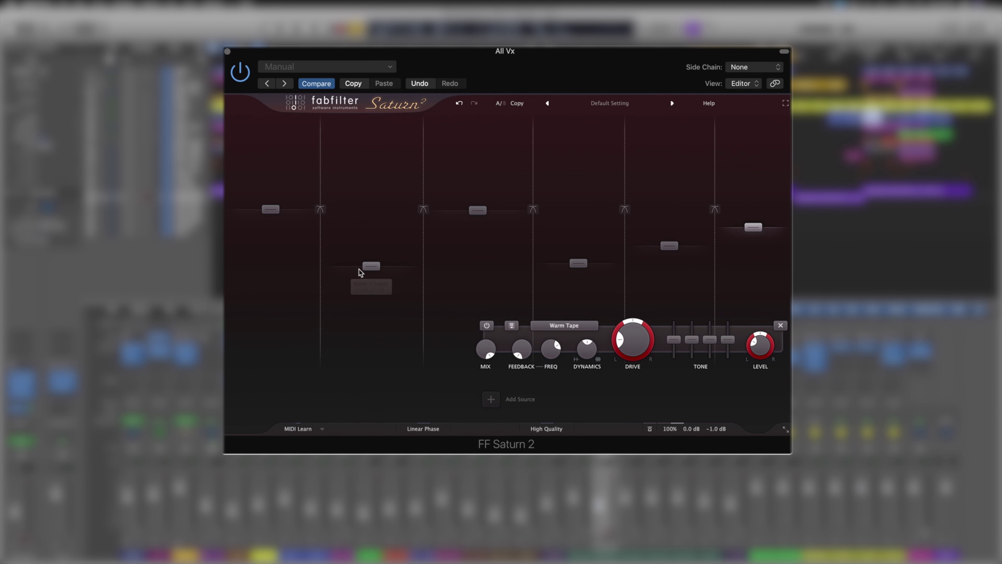
Sweep the band 3 level down to -INF dB and back up to about +7 dB
{"action": "left_click_drag", "start_coordinate": [479, 211], "coordinate": [480, 304]}
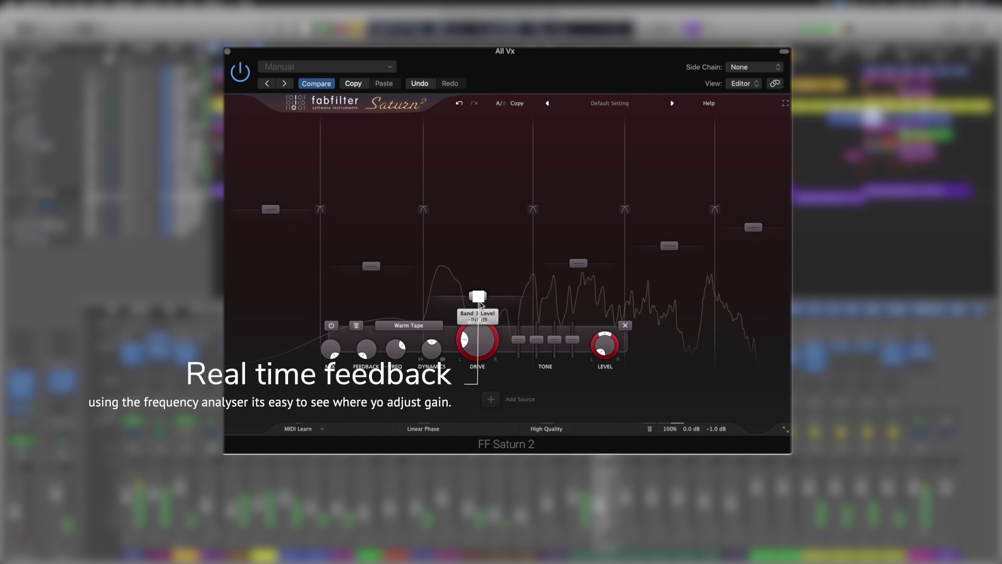
{"action": "left_click_drag", "start_coordinate": [480, 301], "coordinate": [480, 196]}
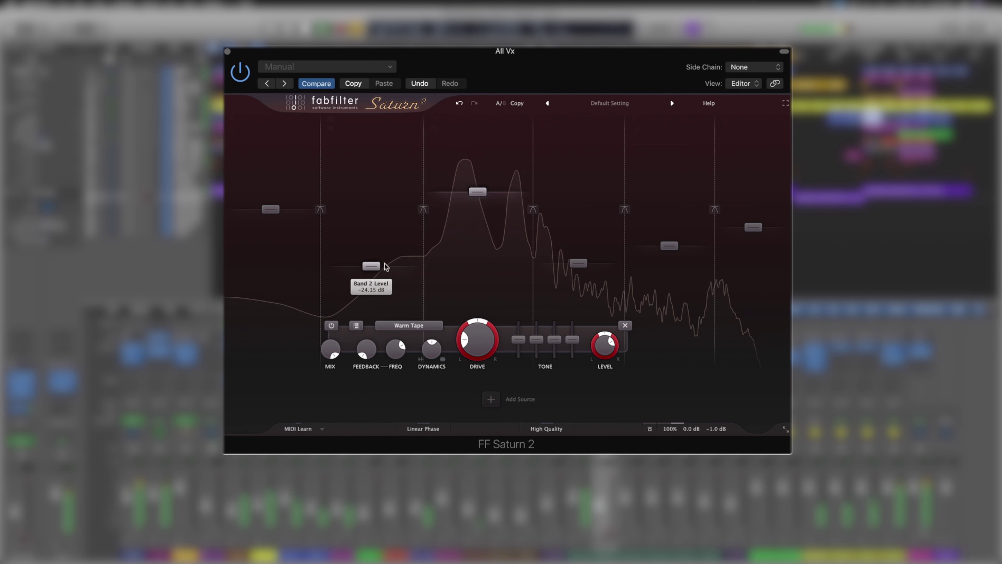
{"action": "double_click", "coordinate": [481, 191]}
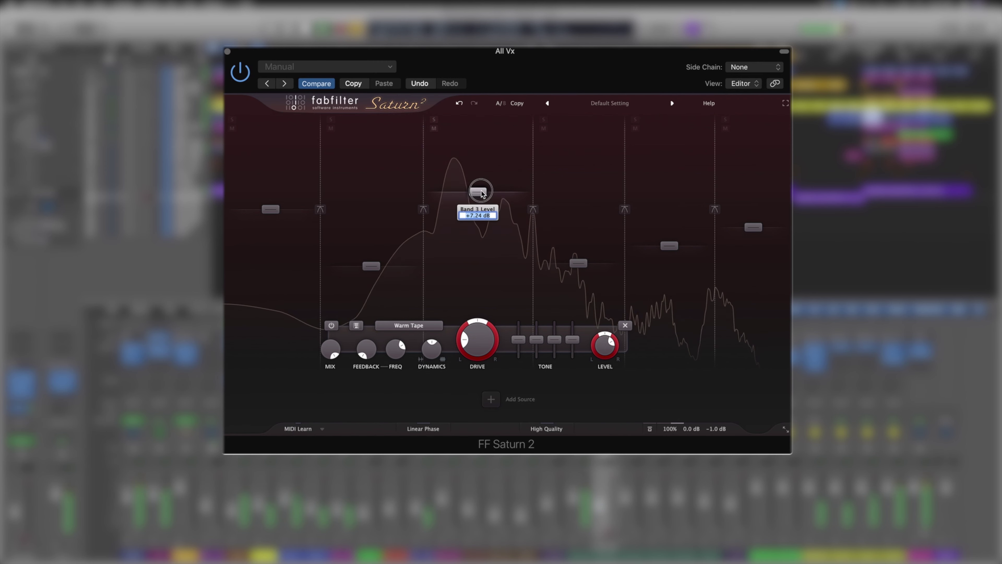
{"action": "left_click", "coordinate": [610, 350]}
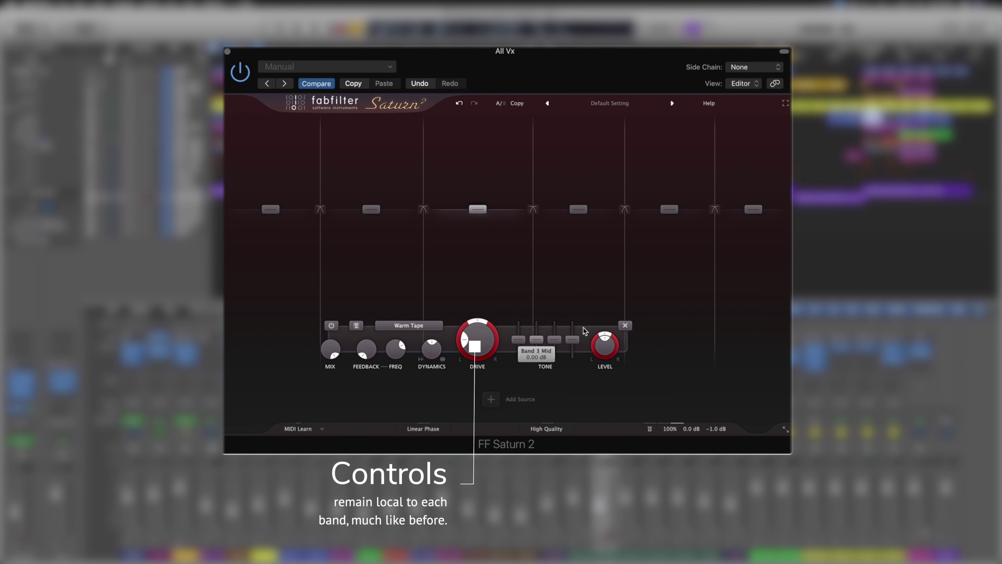
Delete the extra bands so that a single band remains
{"action": "left_click", "coordinate": [622, 325]}
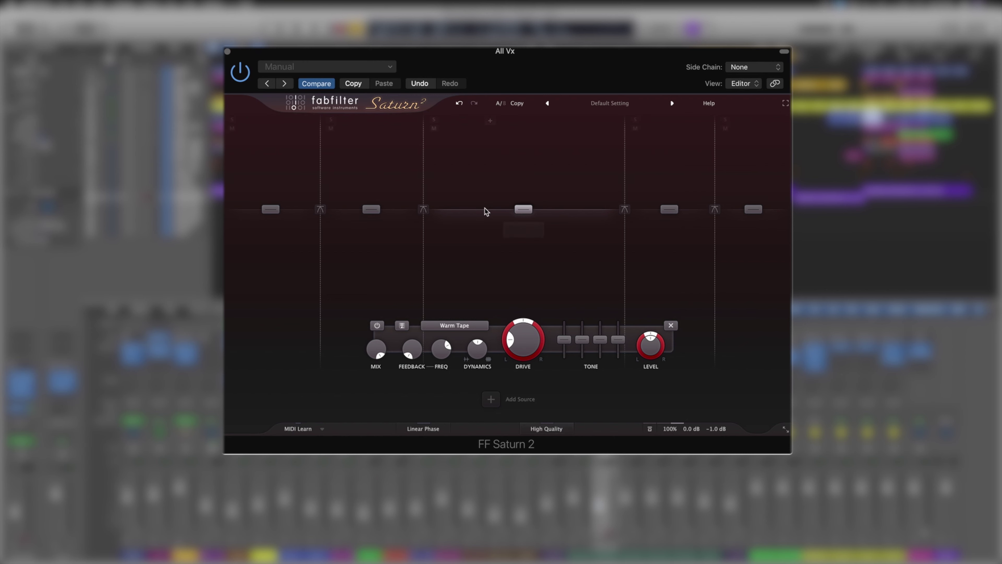
{"action": "left_click", "coordinate": [672, 325]}
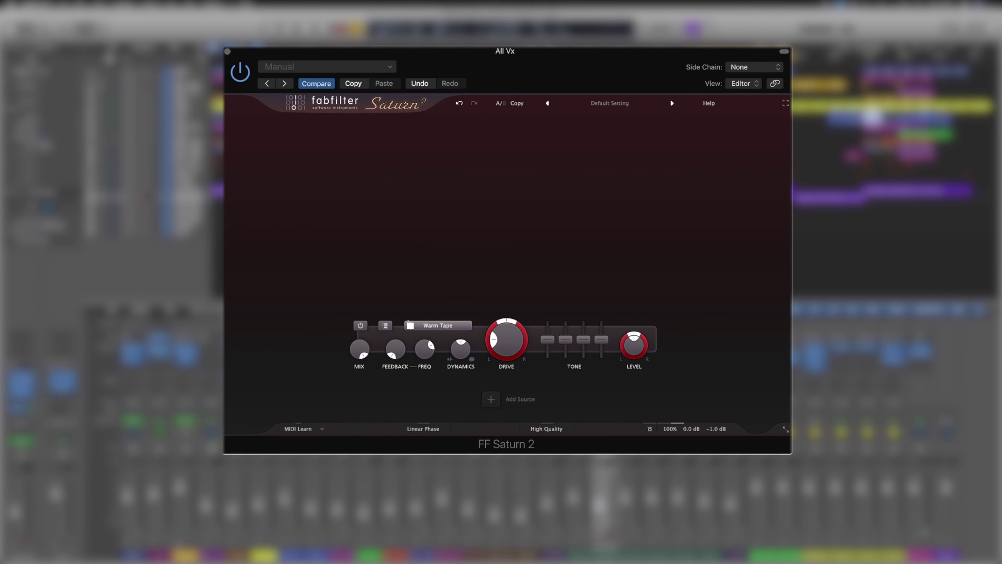
Look through the available distortion style categories without choosing a new style
{"action": "left_click", "coordinate": [422, 325]}
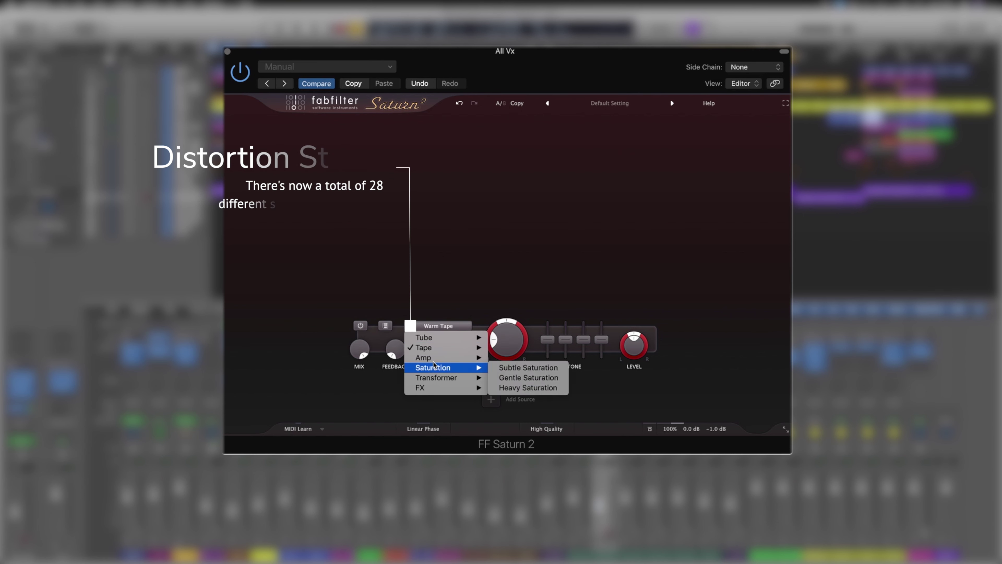
{"action": "mouse_move", "coordinate": [434, 361]}
{"action": "left_click", "coordinate": [296, 307]}
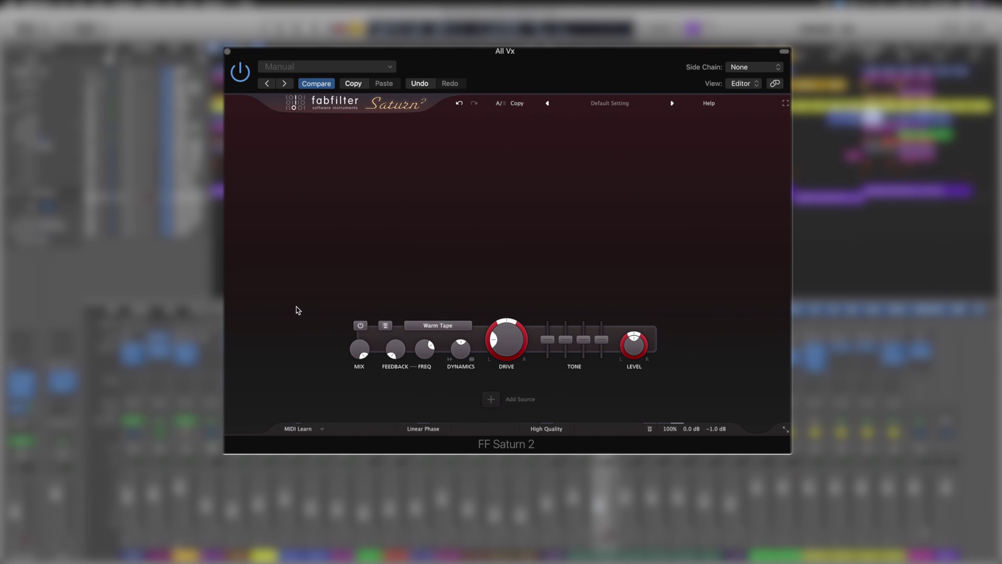
Sweep the Band 1 Drive upward and bring it back to about 30%
{"action": "mouse_move", "coordinate": [506, 348]}
{"action": "mouse_move", "coordinate": [505, 343]}
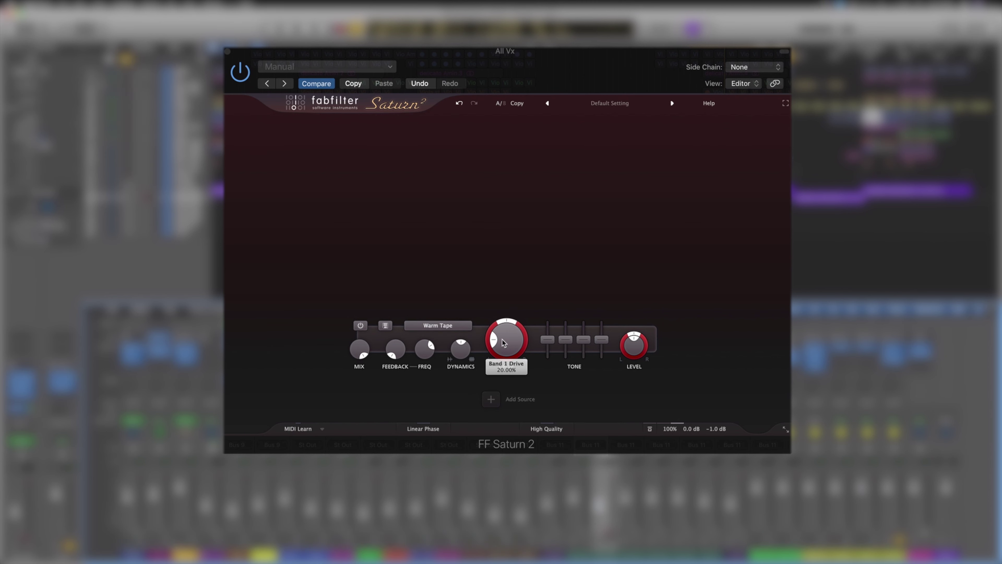
{"action": "left_click_drag", "start_coordinate": [504, 342], "coordinate": [511, 237]}
{"action": "scroll", "coordinate": [508, 337], "scroll_direction": "down", "scroll_amount": 10}
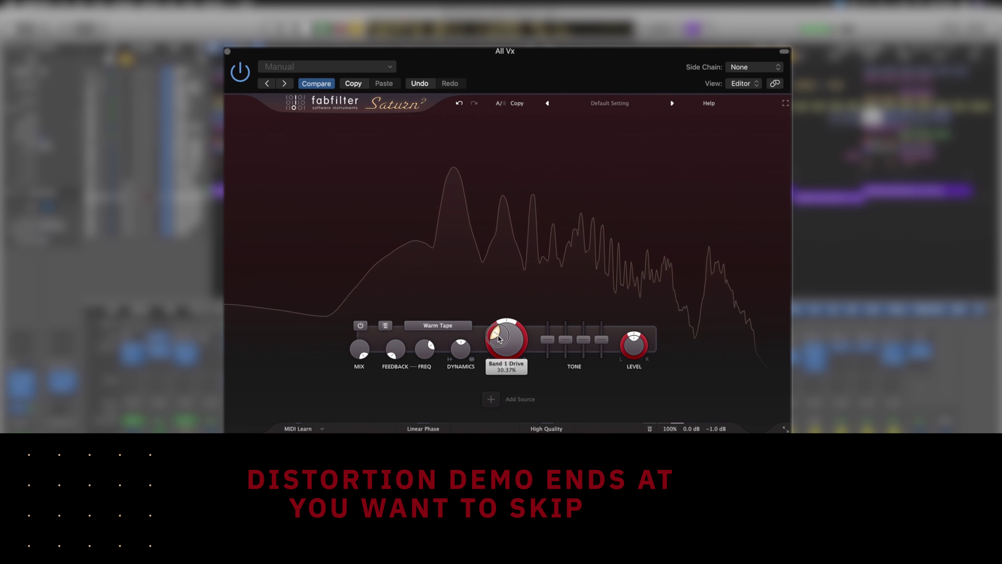
Turn off the interactive help hints
{"action": "left_click", "coordinate": [709, 104]}
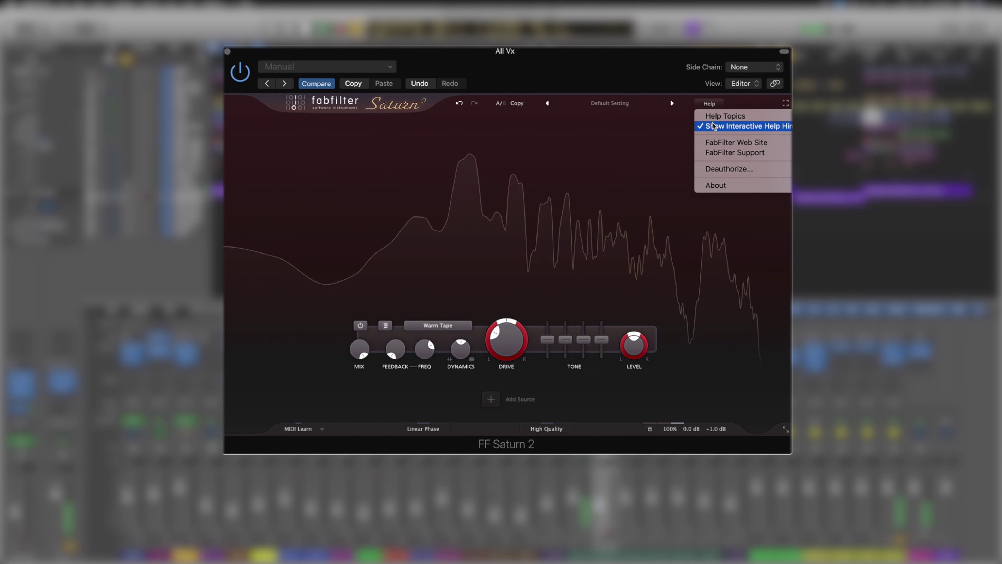
{"action": "left_click", "coordinate": [730, 126]}
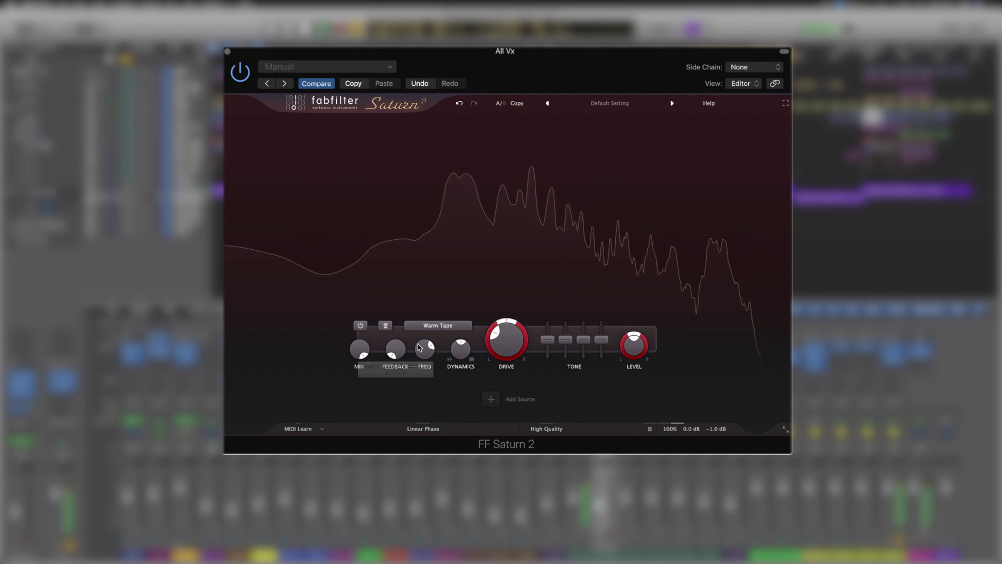
Audition the Subtle Tube distortion style, followed by Clean Tube
{"action": "left_click", "coordinate": [454, 324]}
{"action": "left_click", "coordinate": [499, 339]}
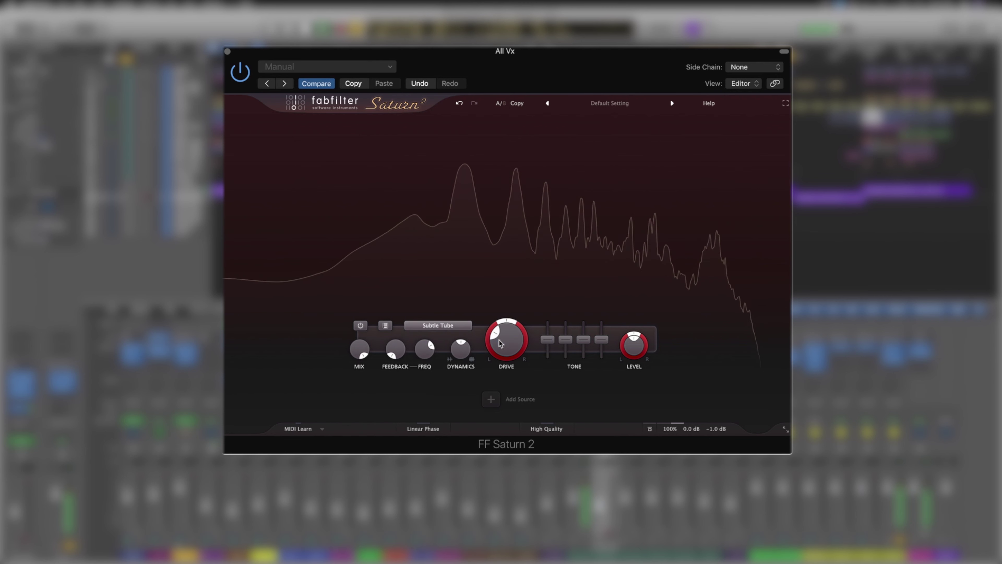
{"action": "left_click", "coordinate": [433, 329]}
{"action": "mouse_move", "coordinate": [454, 347]}
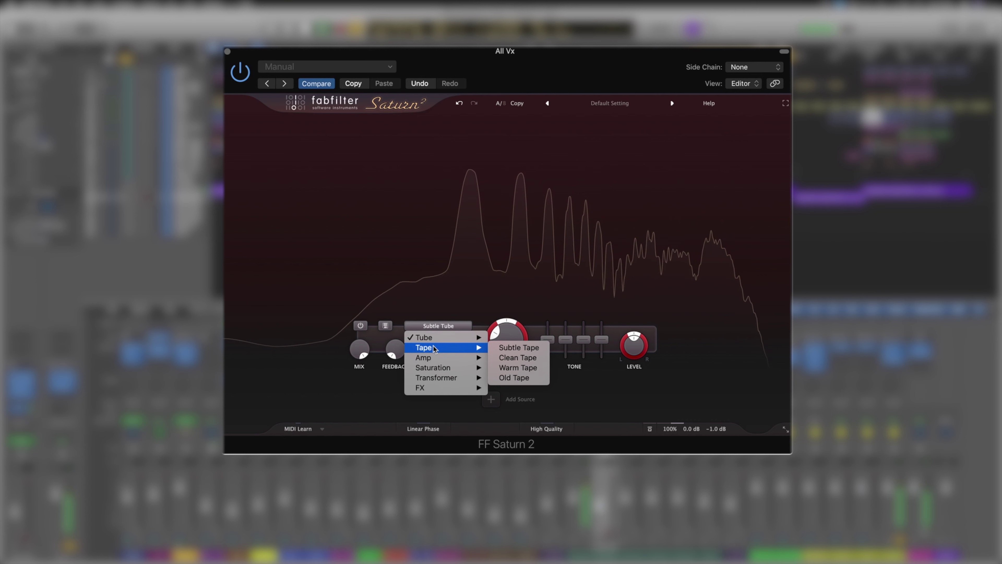
{"action": "left_click", "coordinate": [514, 349]}
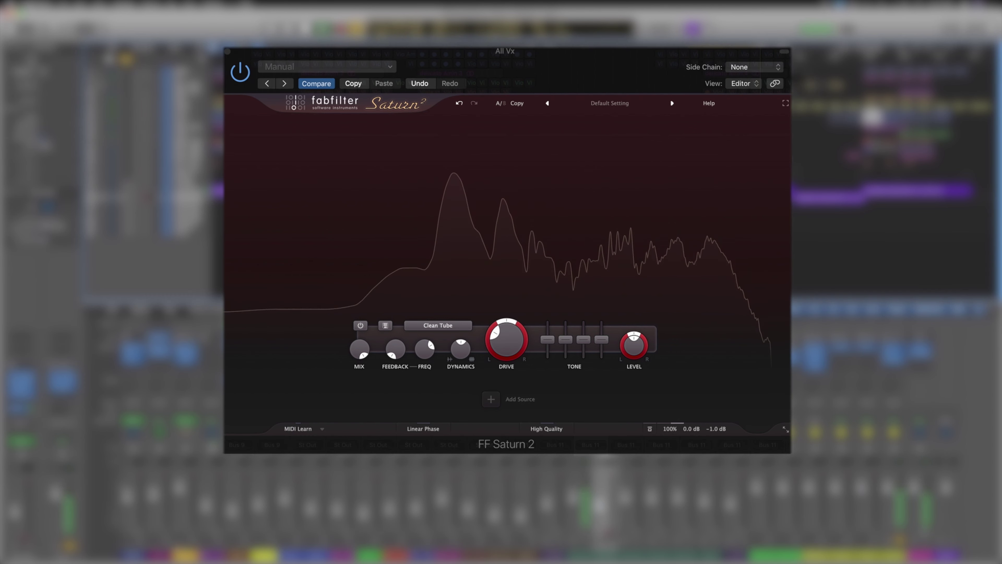
Audition the Warm Tube distortion style, followed by Broken Tube
{"action": "left_click", "coordinate": [438, 326]}
{"action": "mouse_move", "coordinate": [454, 337]}
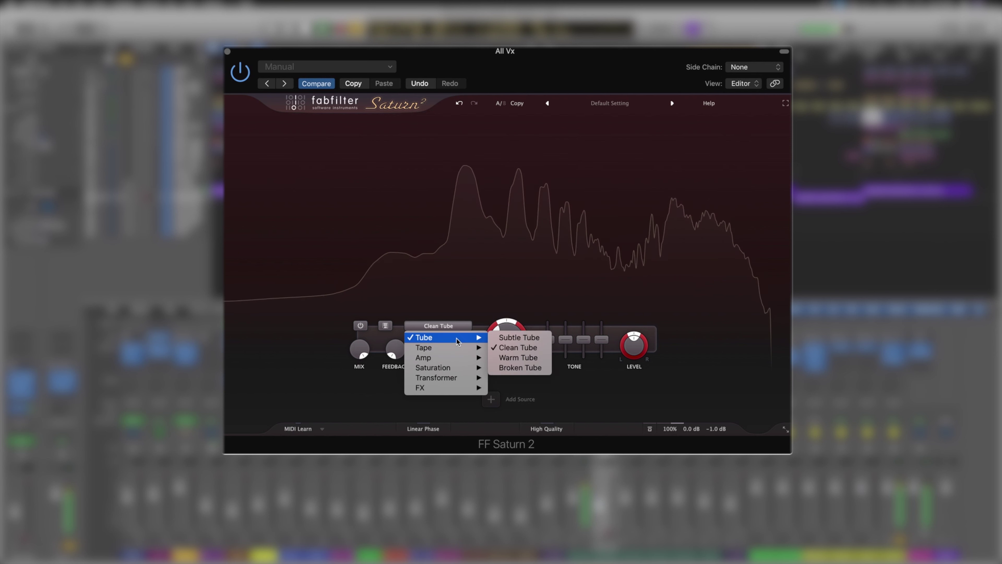
{"action": "left_click", "coordinate": [510, 358]}
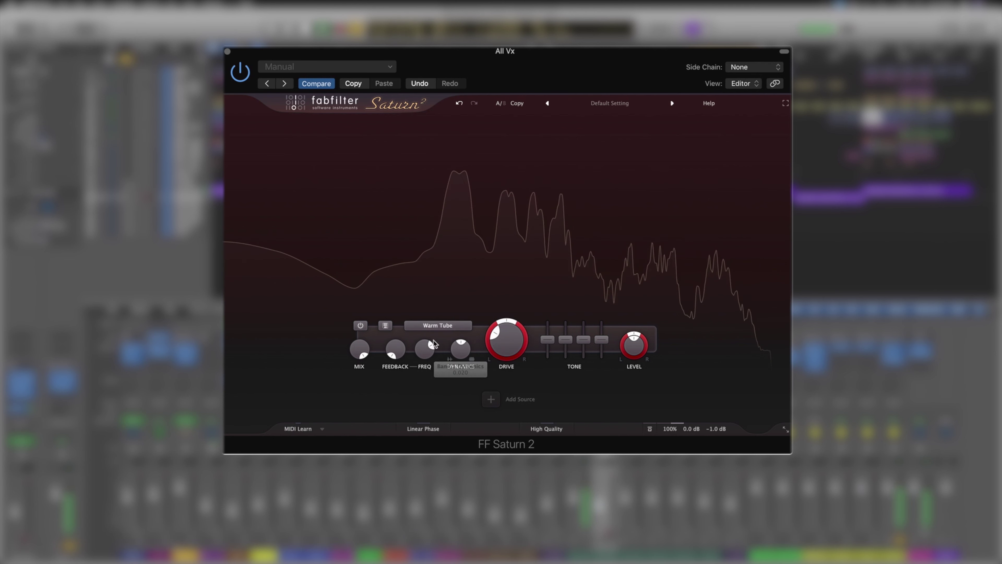
{"action": "left_click", "coordinate": [438, 326]}
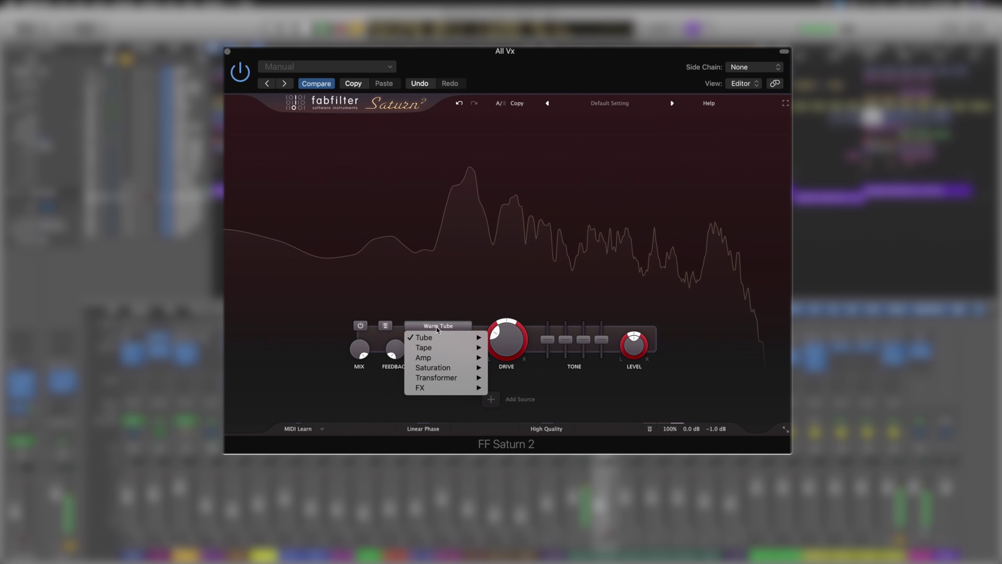
{"action": "mouse_move", "coordinate": [451, 336]}
{"action": "key", "text": "Return"}
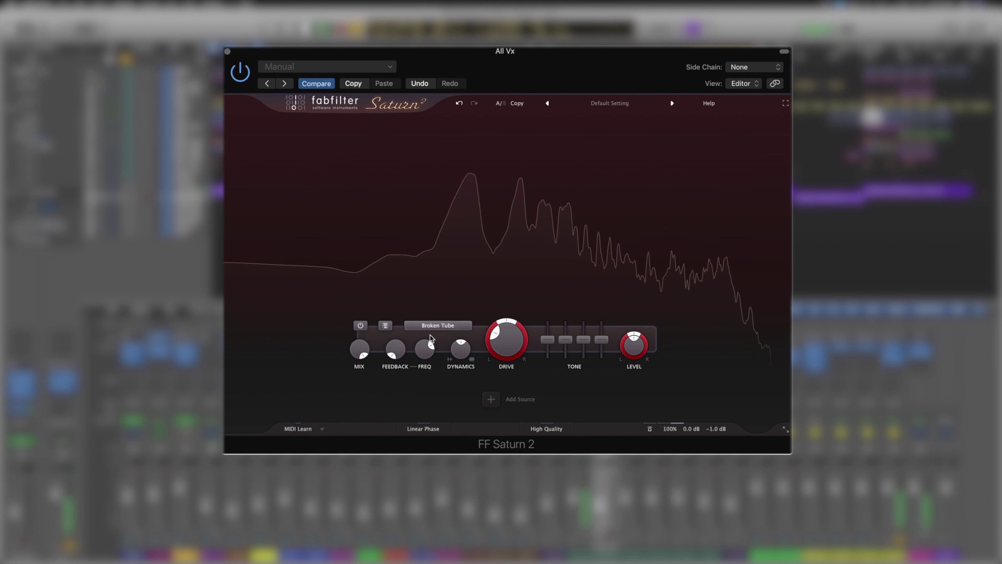
Switch the distortion style to Subtle Tape and, after auditioning it, to Clean Tape
{"action": "left_click", "coordinate": [433, 327]}
{"action": "mouse_move", "coordinate": [432, 338]}
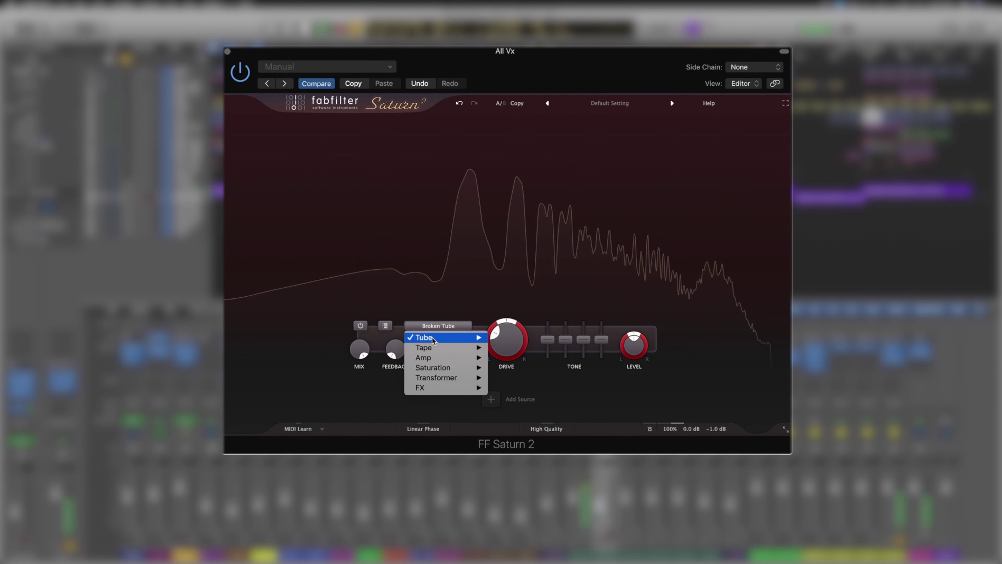
{"action": "mouse_move", "coordinate": [466, 348]}
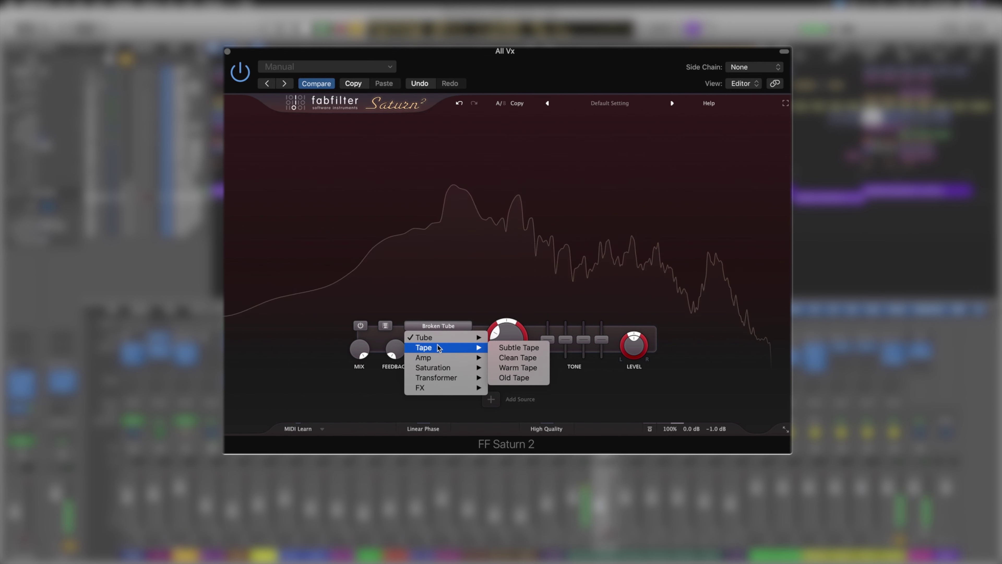
{"action": "left_click", "coordinate": [501, 349]}
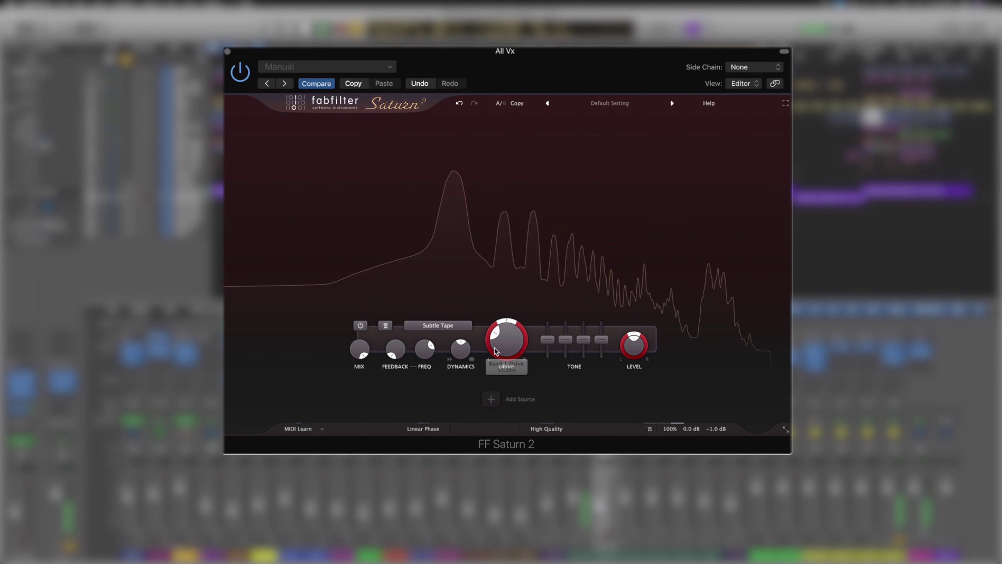
{"action": "left_click", "coordinate": [441, 330]}
{"action": "mouse_move", "coordinate": [473, 347]}
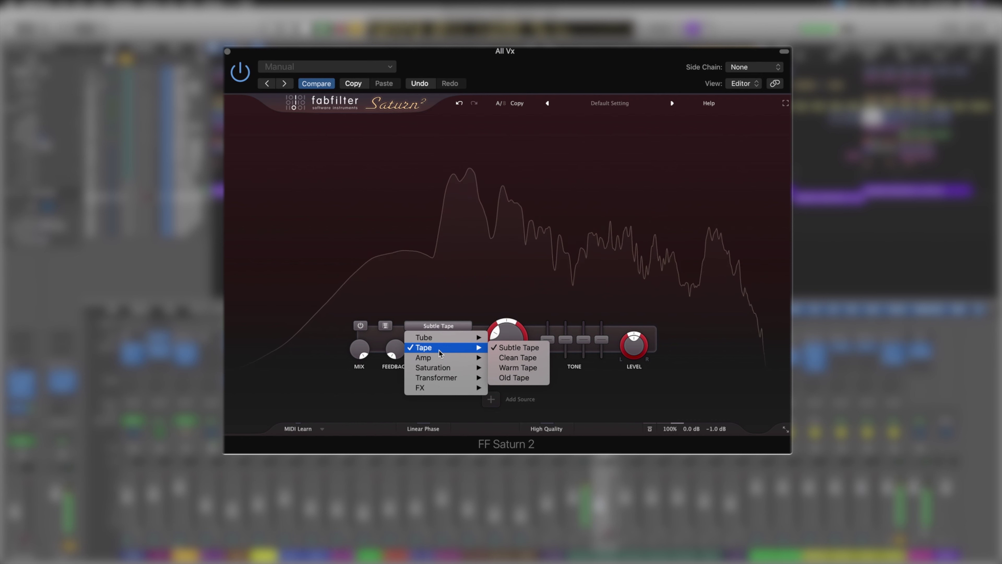
{"action": "left_click", "coordinate": [526, 359]}
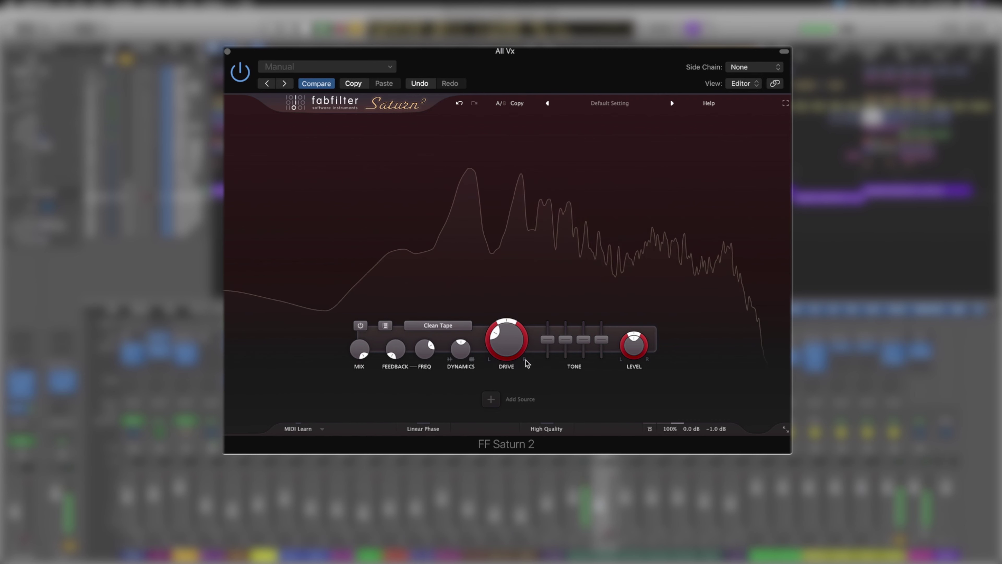
Audition the Warm Tape distortion style, followed by Old Tape
{"action": "left_click", "coordinate": [442, 327]}
{"action": "mouse_move", "coordinate": [443, 350]}
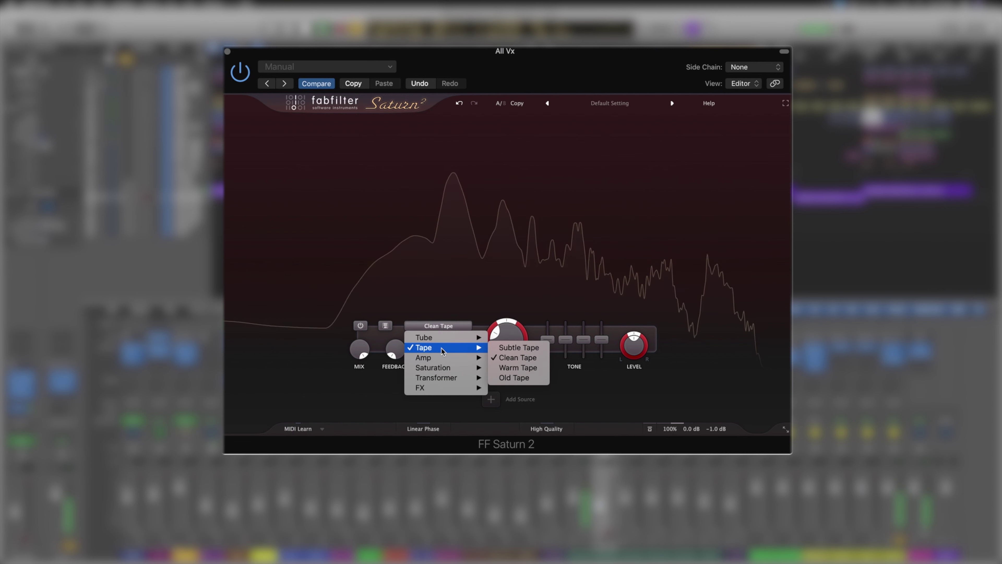
{"action": "left_click", "coordinate": [513, 368]}
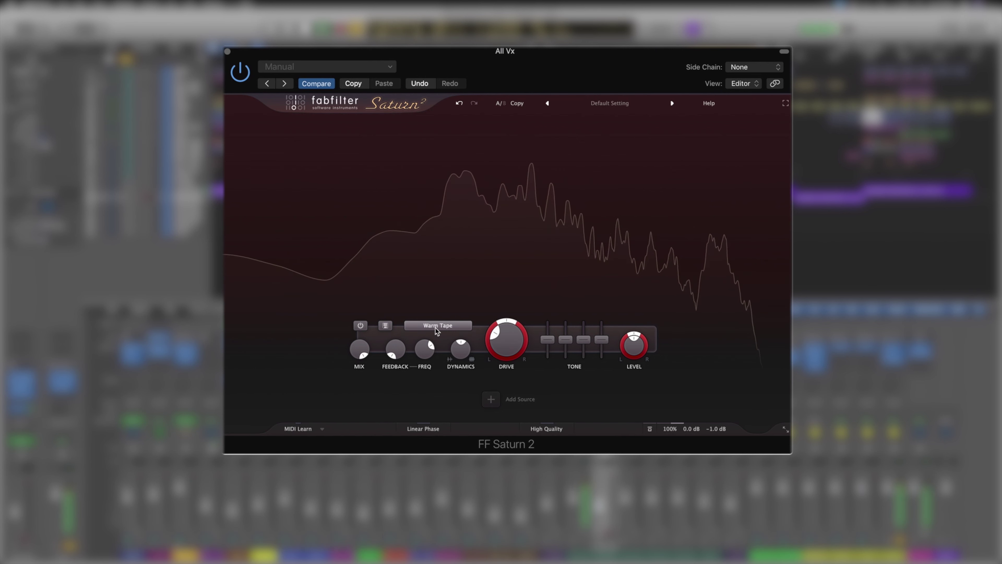
{"action": "left_click", "coordinate": [435, 328]}
{"action": "mouse_move", "coordinate": [475, 348]}
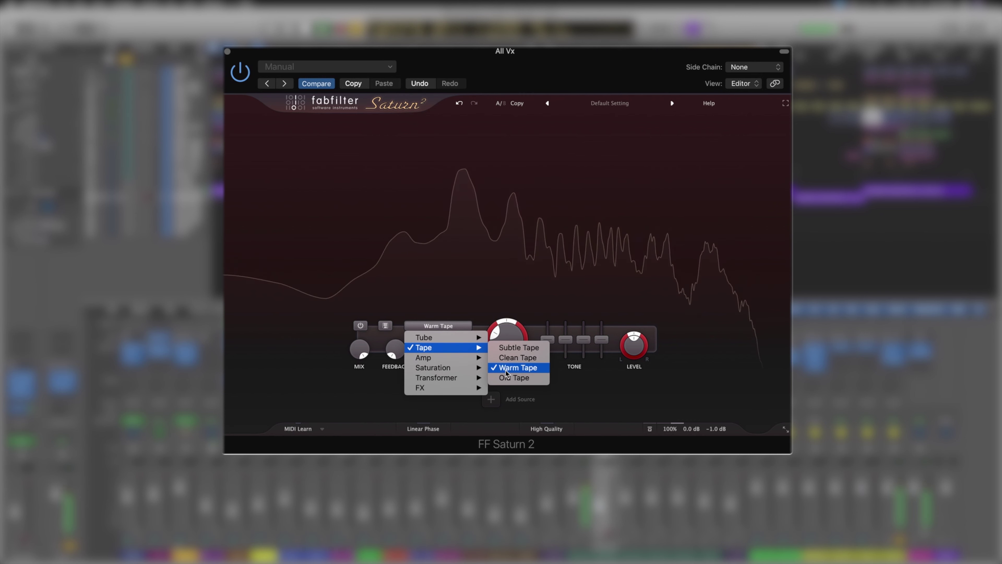
{"action": "left_click", "coordinate": [506, 378]}
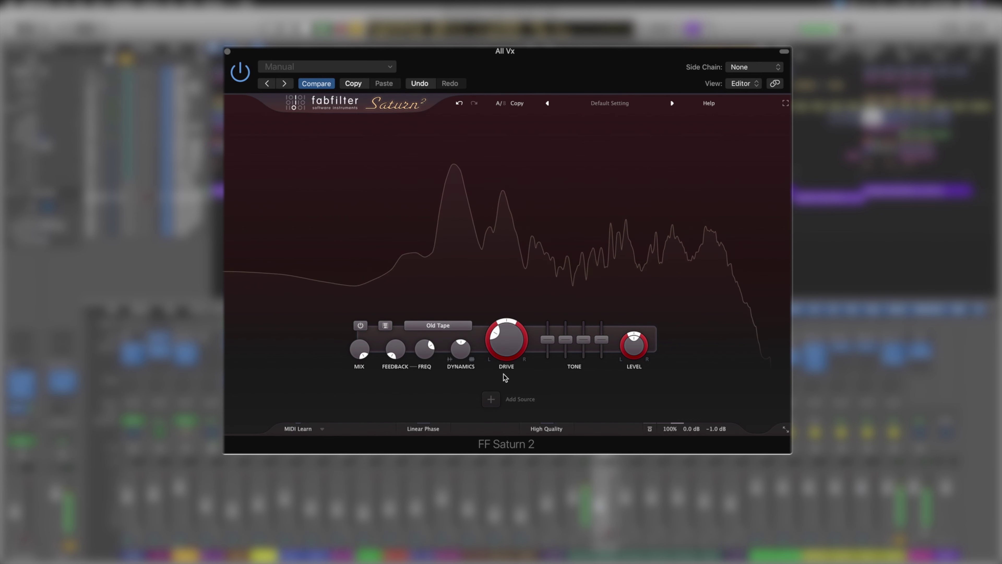
Audition the American Tweed Amp distortion style, followed by American Plexi Amp
{"action": "left_click", "coordinate": [437, 327]}
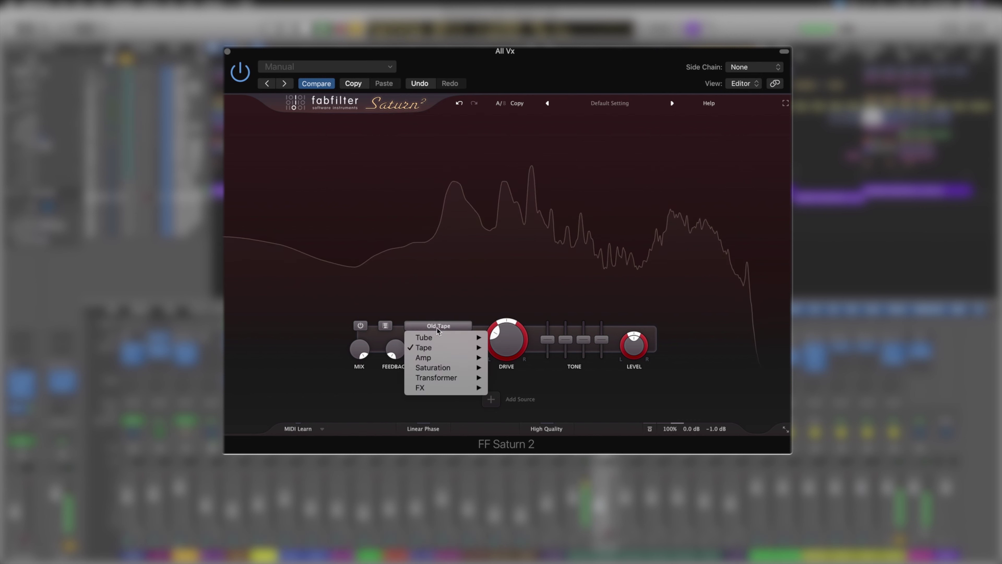
{"action": "mouse_move", "coordinate": [474, 348]}
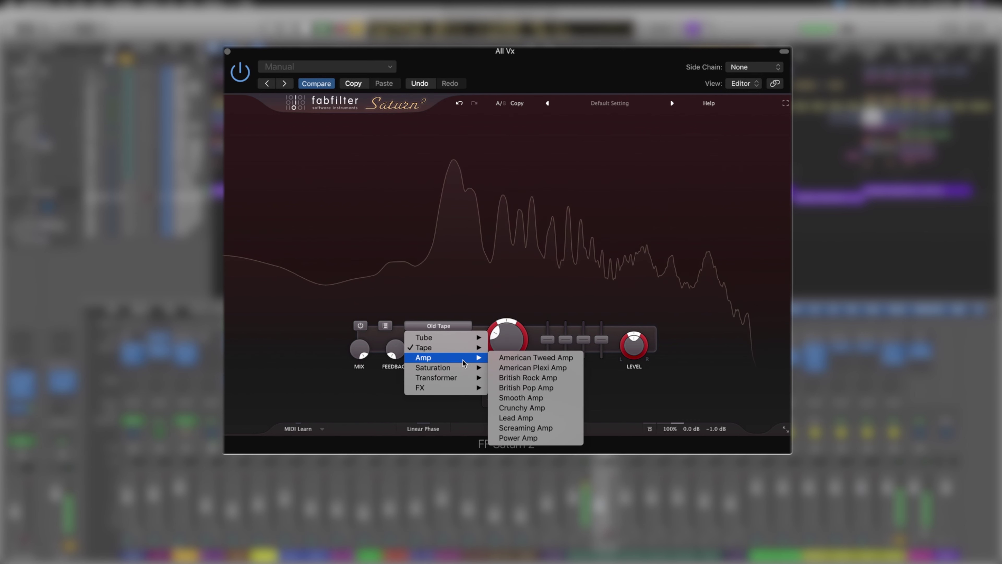
{"action": "left_click", "coordinate": [514, 357]}
{"action": "left_click", "coordinate": [442, 326]}
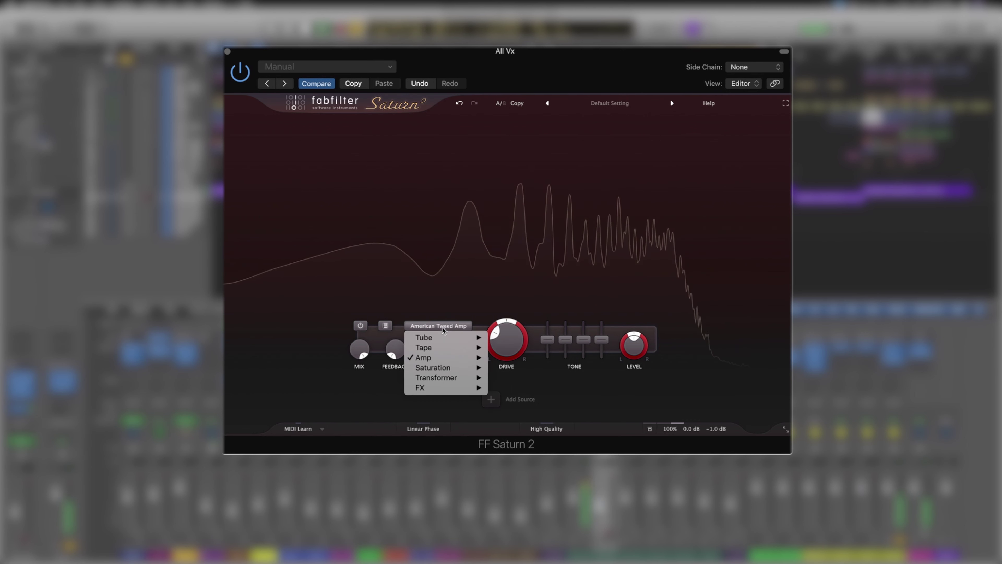
{"action": "mouse_move", "coordinate": [441, 356]}
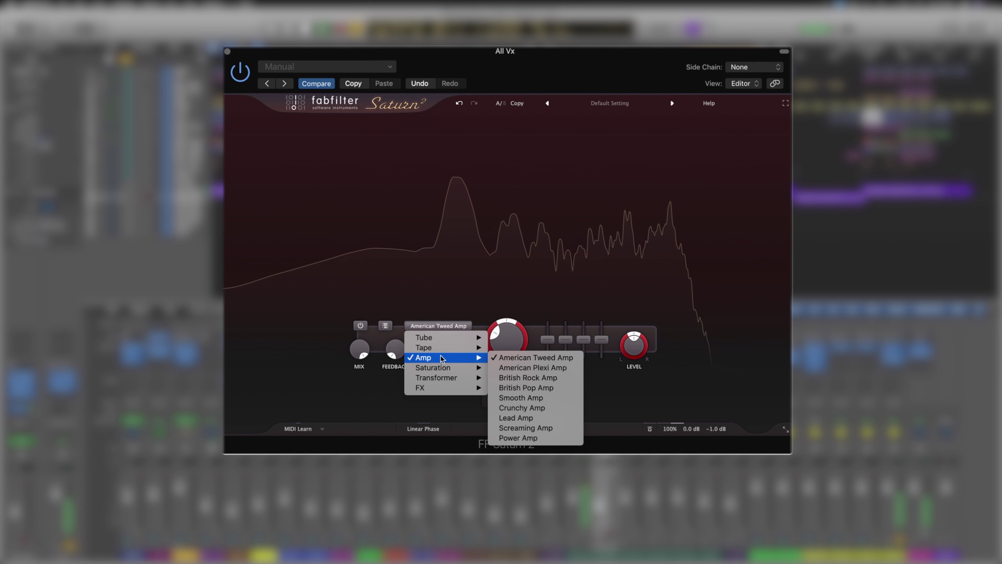
{"action": "left_click", "coordinate": [510, 368]}
Audition the British Rock Amp distortion style, followed by British Pop Amp
{"action": "left_click", "coordinate": [439, 326]}
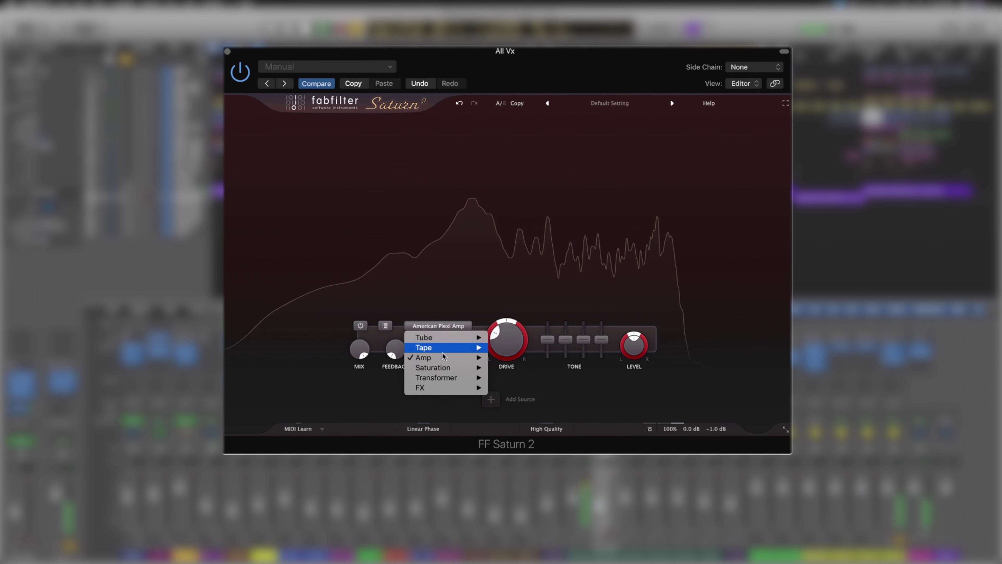
{"action": "mouse_move", "coordinate": [442, 357]}
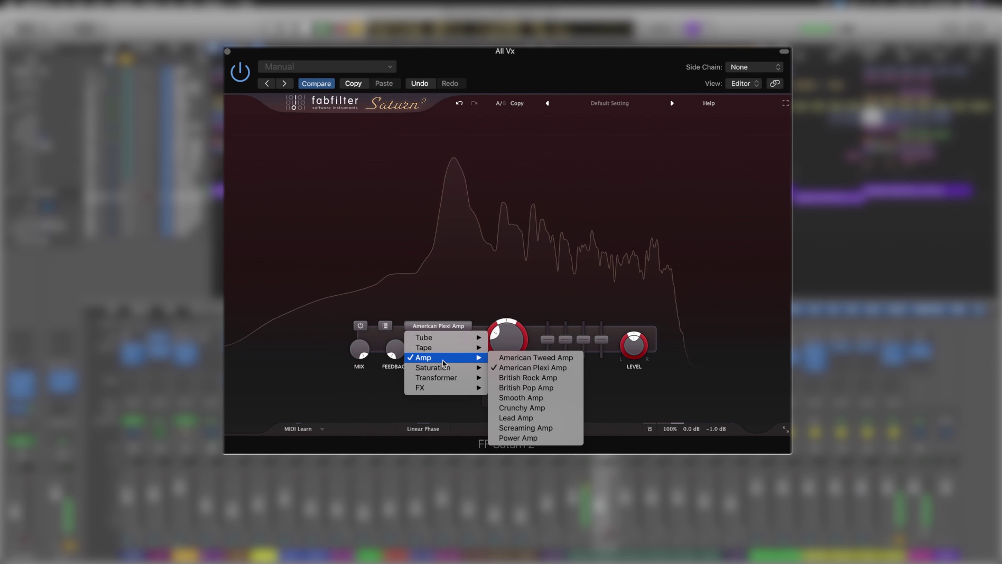
{"action": "left_click", "coordinate": [529, 379]}
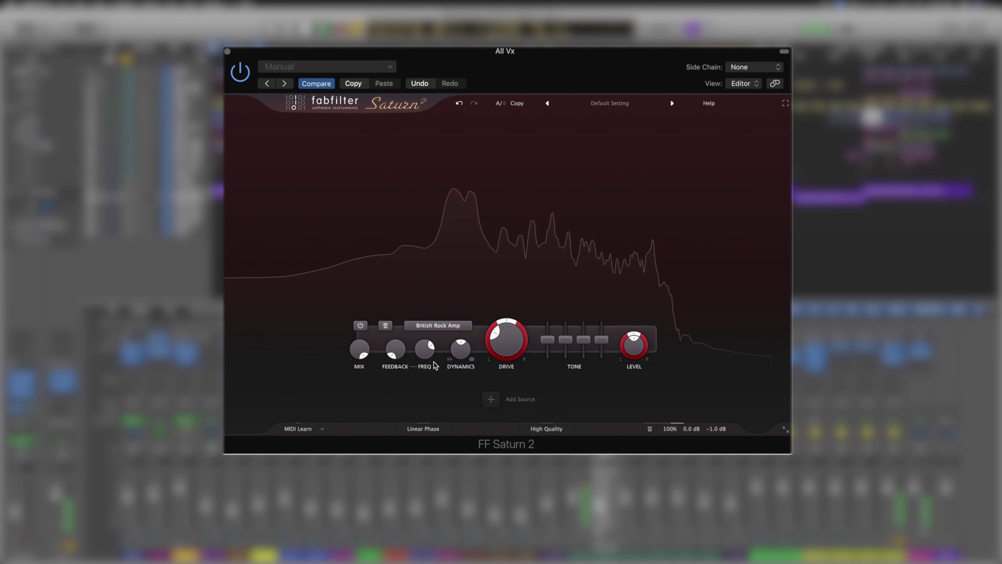
{"action": "left_click", "coordinate": [427, 327]}
{"action": "mouse_move", "coordinate": [470, 358]}
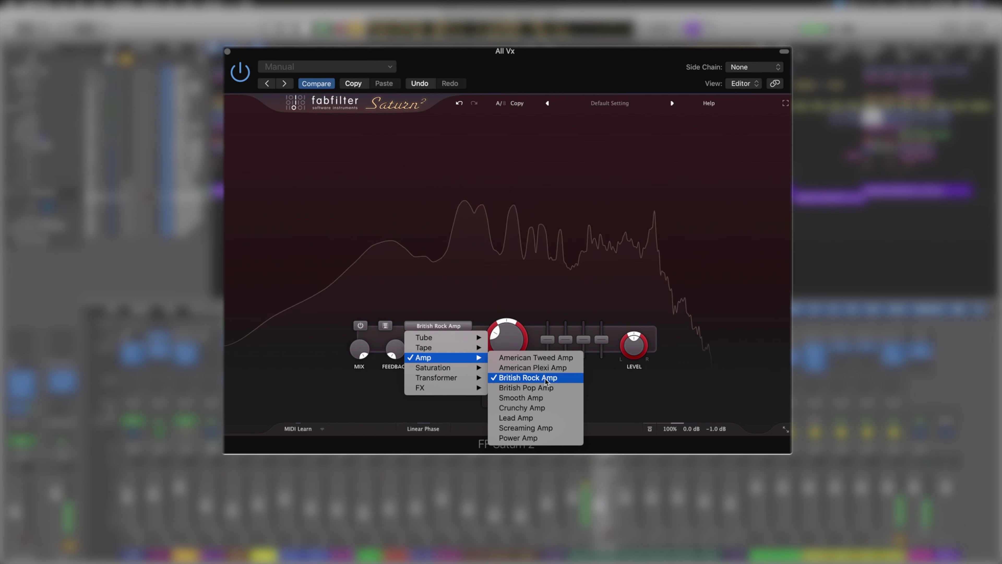
{"action": "left_click", "coordinate": [546, 389]}
Audition the Smooth Amp distortion style, followed by Crunchy Amp
{"action": "left_click", "coordinate": [442, 327]}
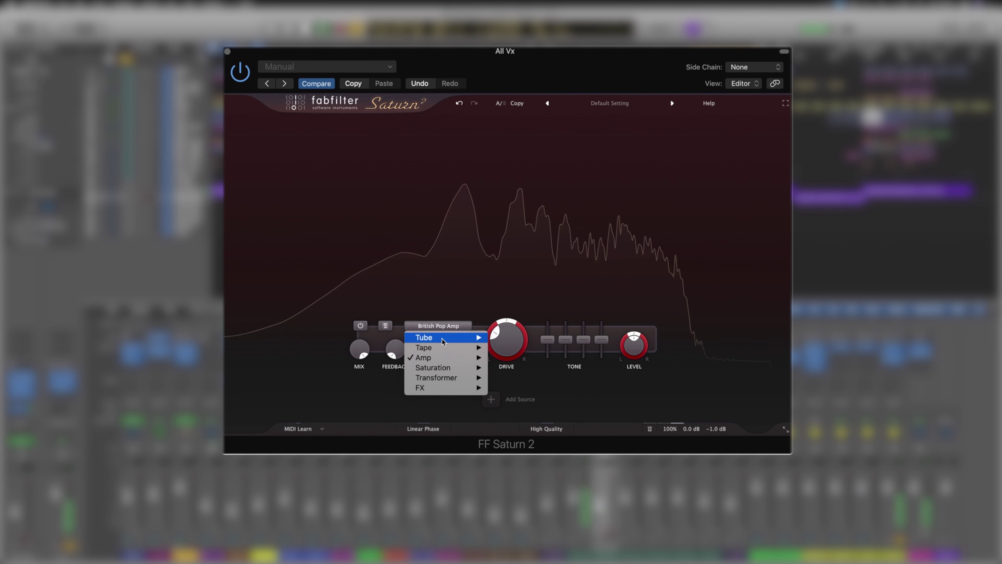
{"action": "mouse_move", "coordinate": [443, 360]}
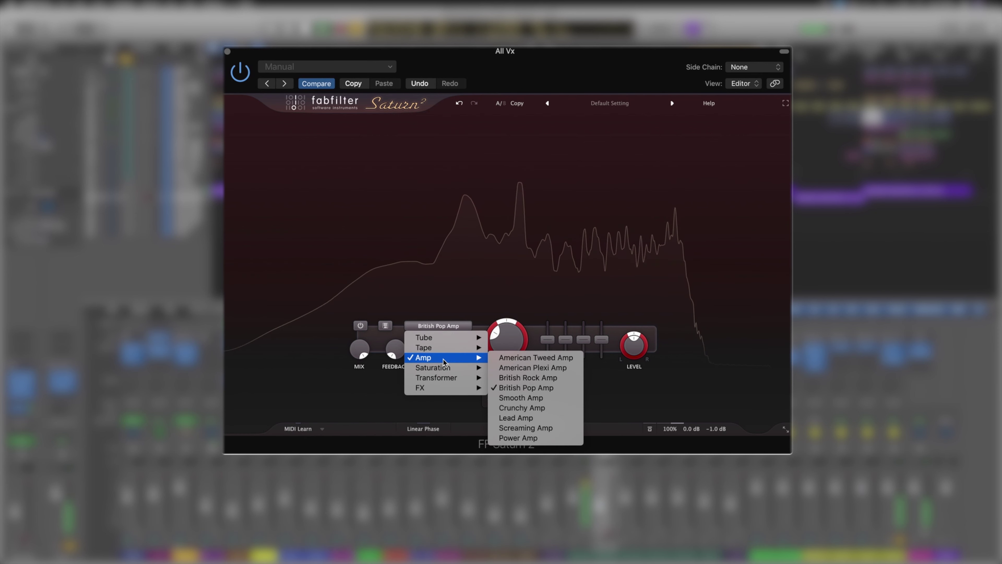
{"action": "left_click", "coordinate": [538, 396]}
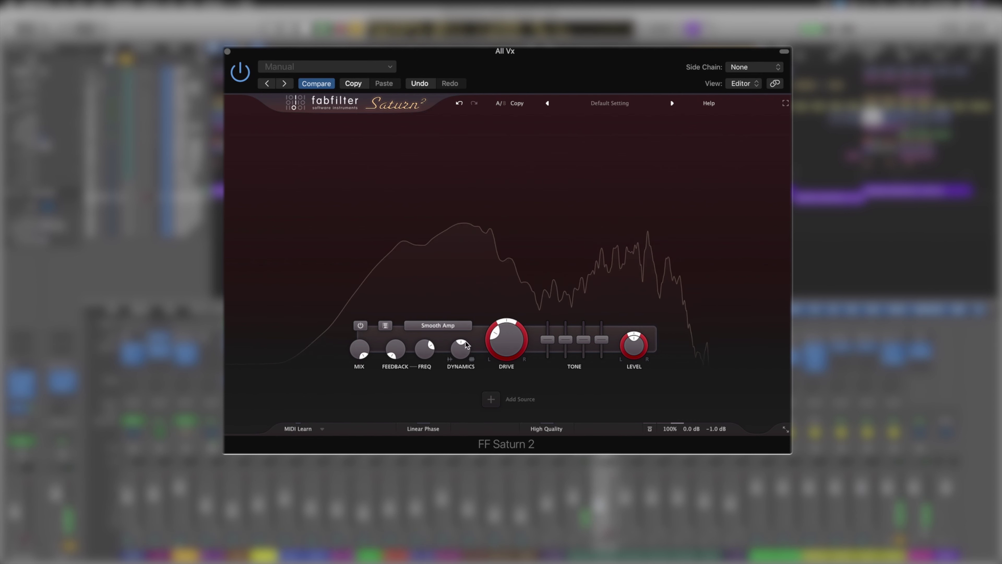
{"action": "left_click", "coordinate": [438, 326]}
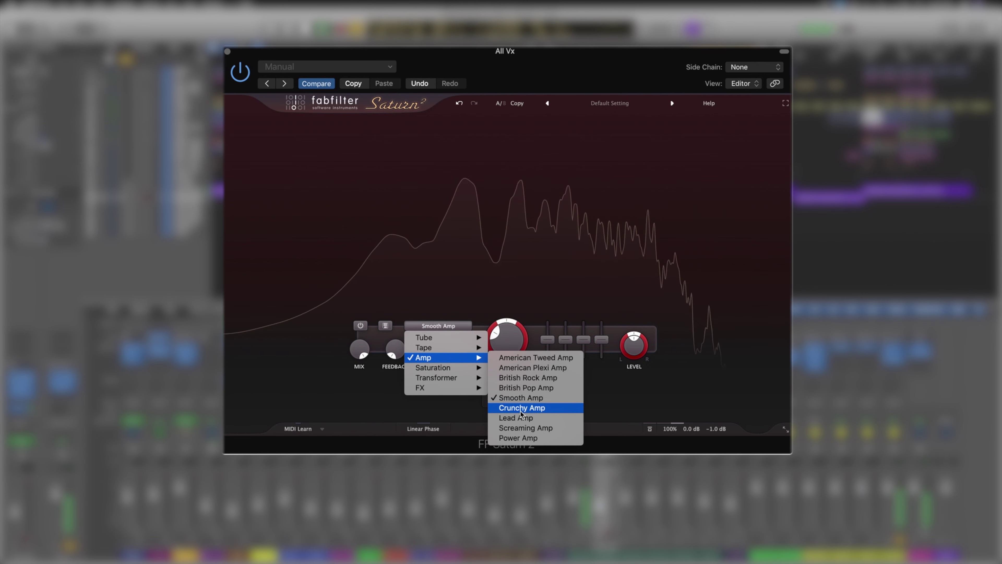
{"action": "left_click", "coordinate": [521, 409]}
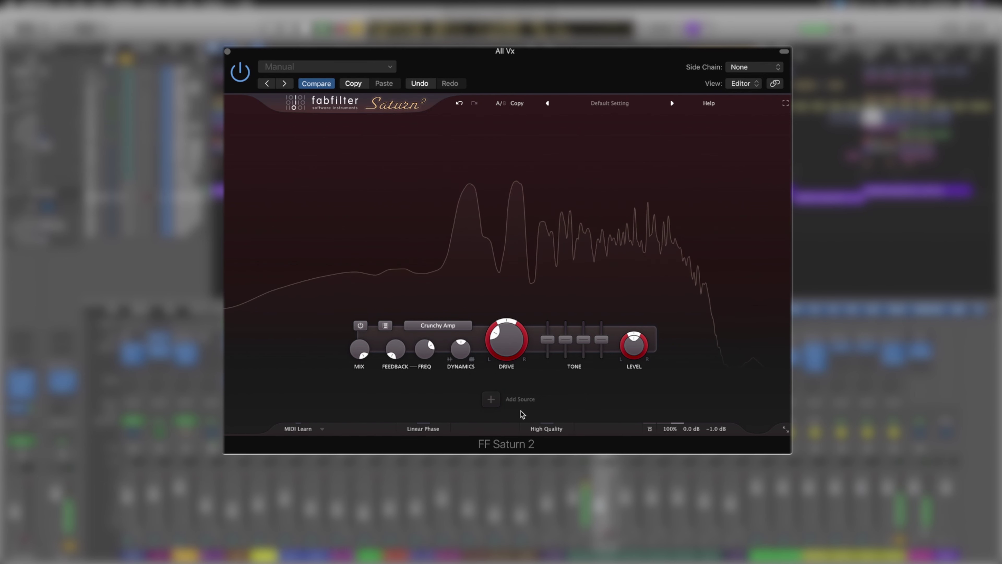
Audition the Subtle Saturation distortion style, followed by Heavy Saturation
{"action": "left_click", "coordinate": [441, 325]}
{"action": "mouse_move", "coordinate": [457, 369]}
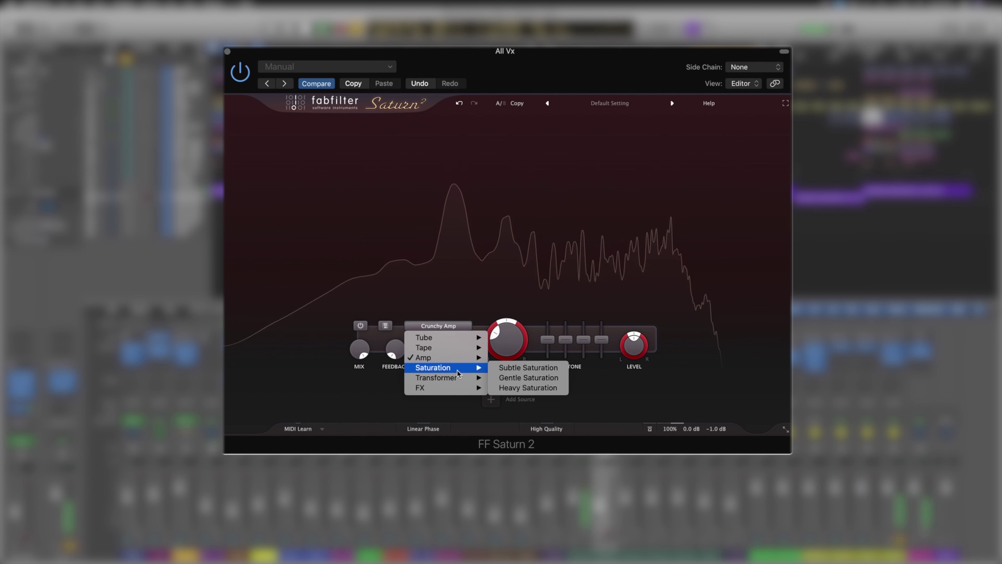
{"action": "left_click", "coordinate": [509, 368]}
{"action": "left_click", "coordinate": [428, 326]}
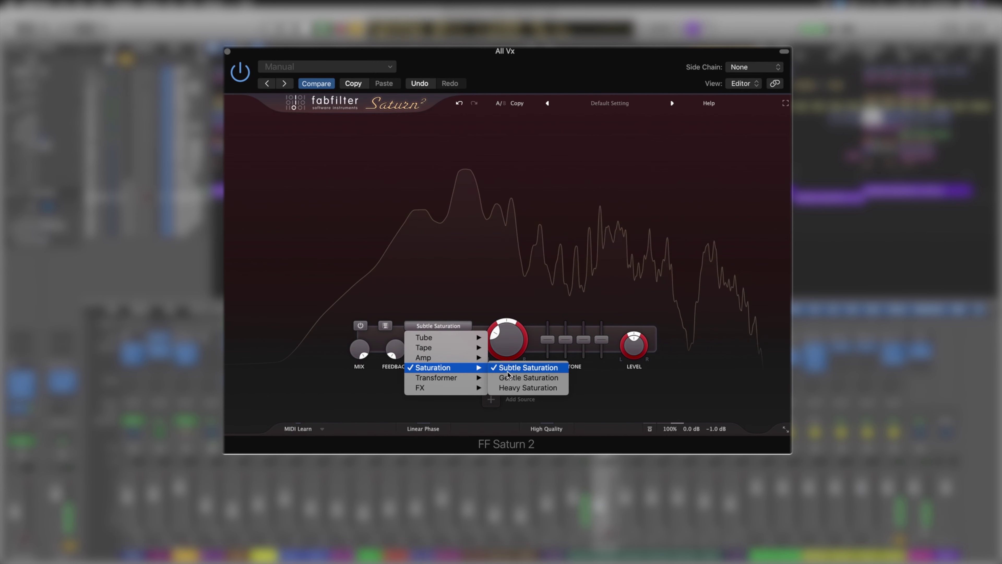
{"action": "left_click", "coordinate": [509, 388]}
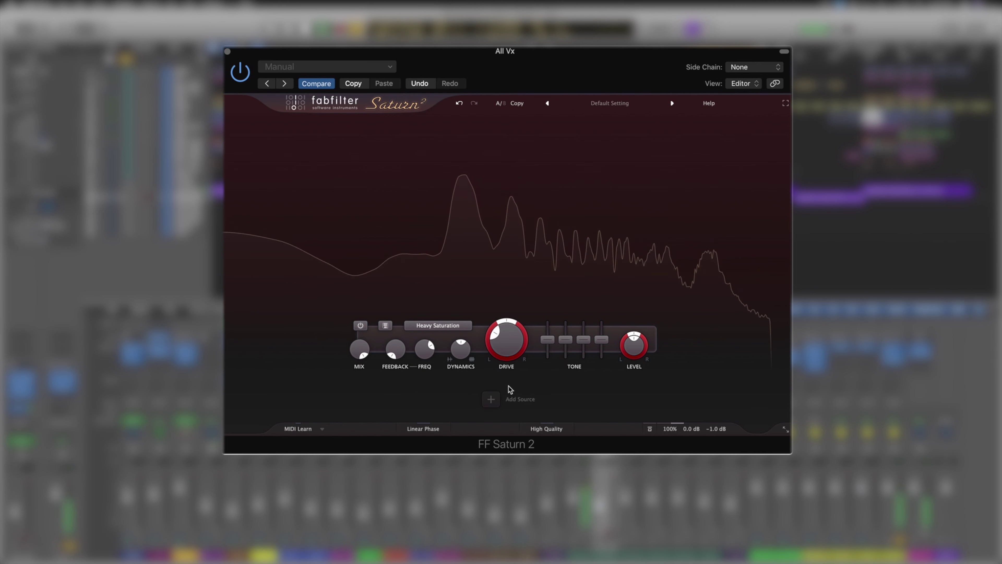
Audition the Gentle Saturation distortion style, followed by Gentle Transformer
{"action": "left_click", "coordinate": [434, 325]}
{"action": "mouse_move", "coordinate": [444, 368]}
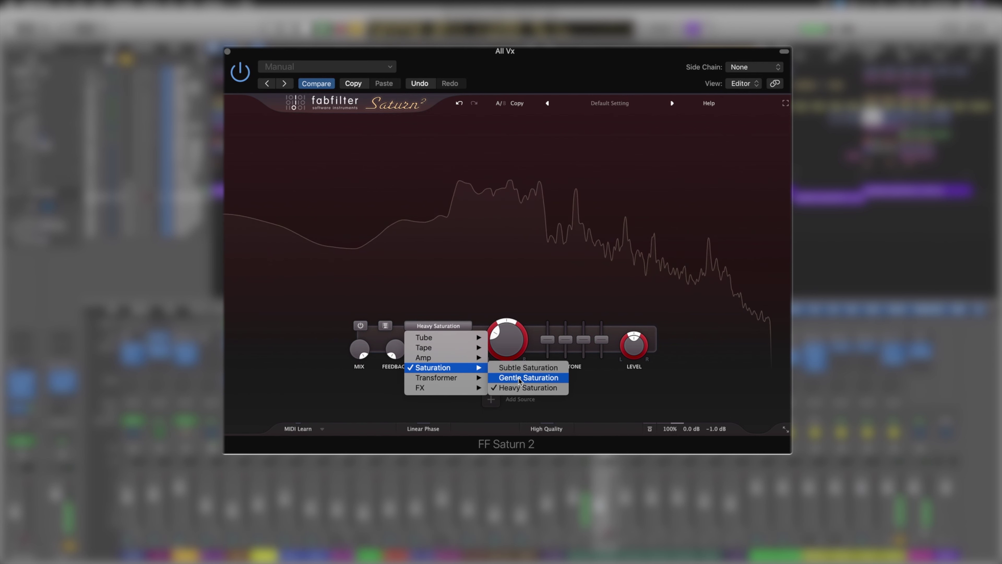
{"action": "left_click", "coordinate": [519, 378]}
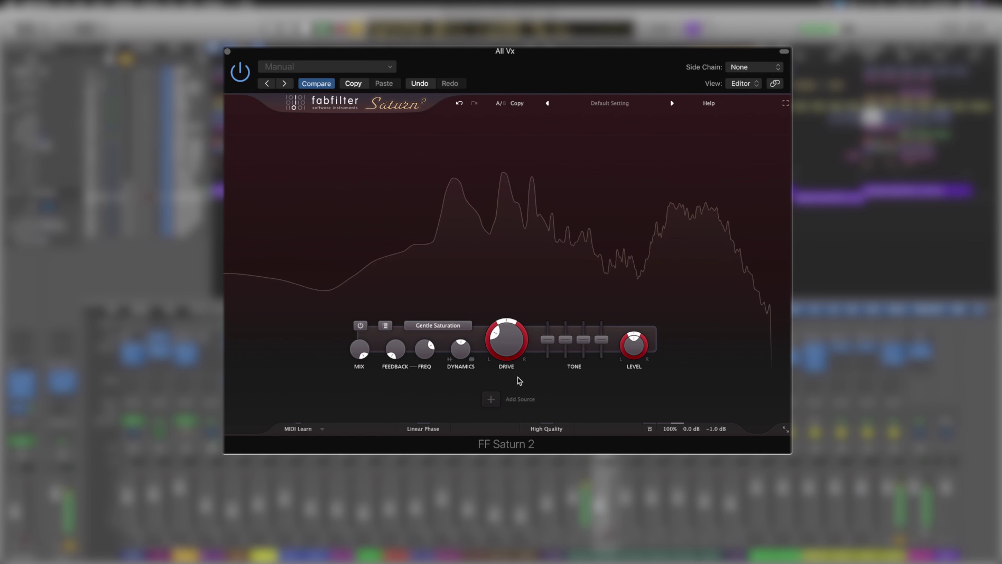
{"action": "left_click", "coordinate": [436, 326]}
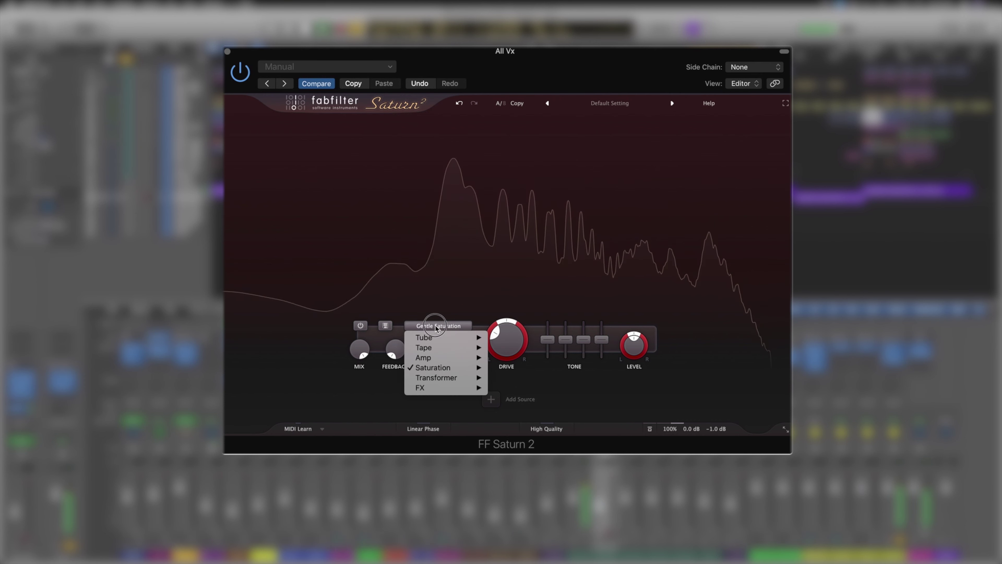
{"action": "mouse_move", "coordinate": [462, 377]}
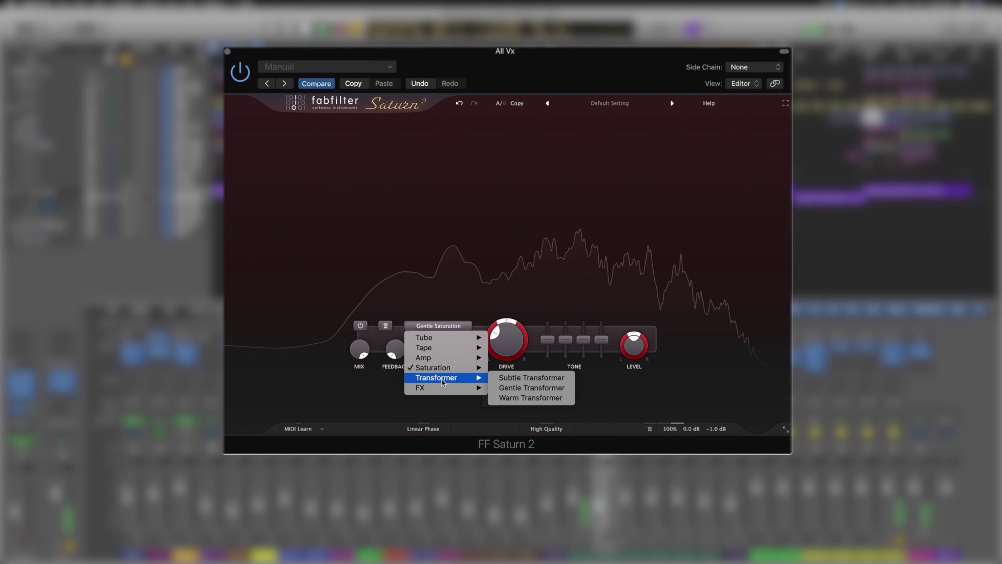
{"action": "left_click", "coordinate": [511, 387]}
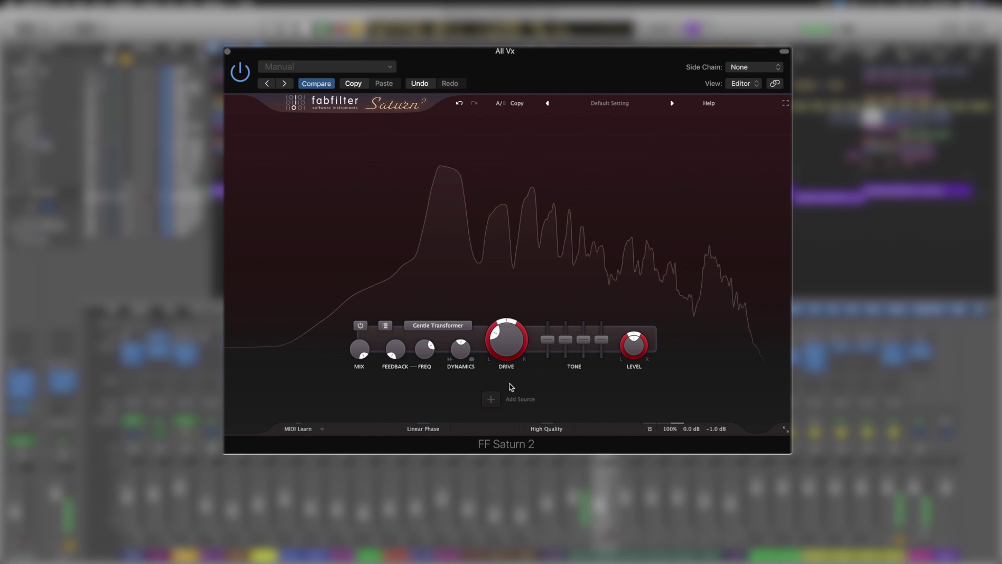
Audition the Smudge effect distortion style, followed by Breakdown
{"action": "left_click", "coordinate": [438, 325]}
{"action": "mouse_move", "coordinate": [442, 391]}
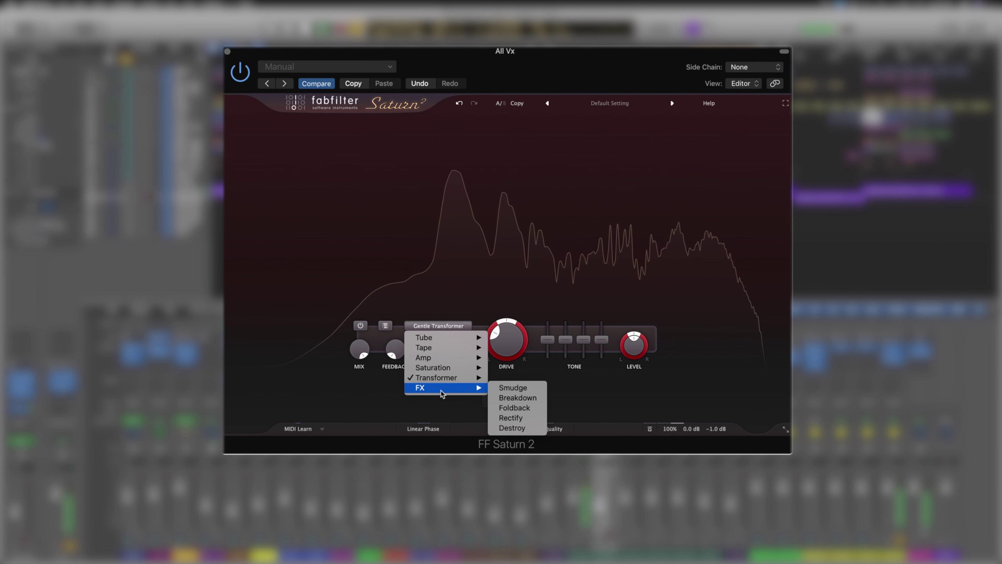
{"action": "left_click", "coordinate": [501, 388]}
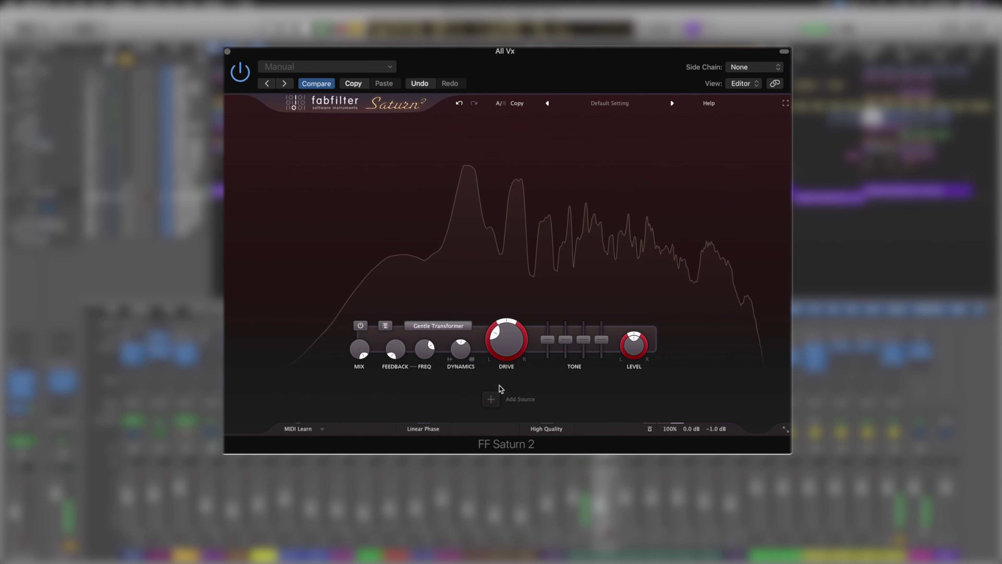
{"action": "left_click", "coordinate": [438, 326]}
{"action": "mouse_move", "coordinate": [441, 390]}
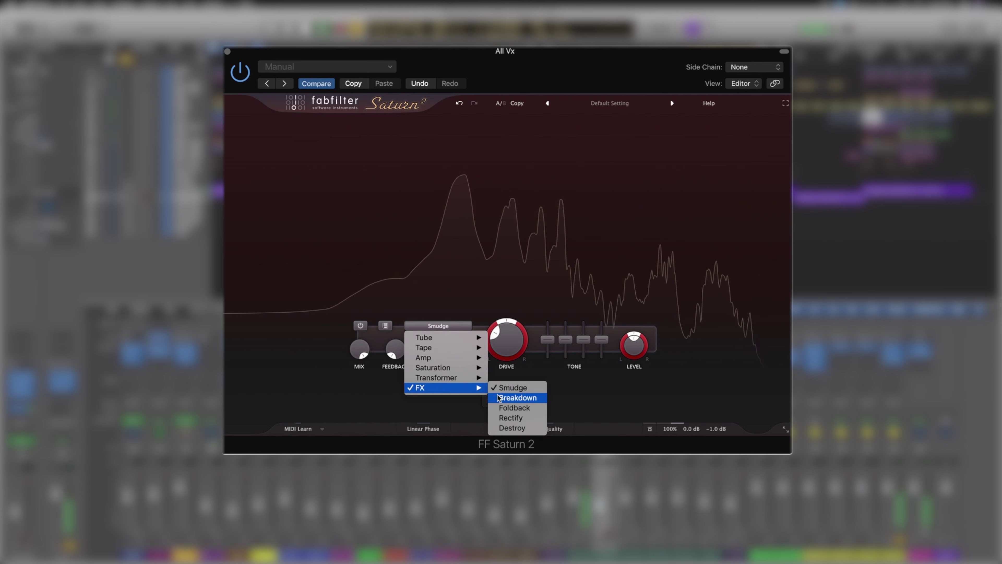
{"action": "left_click", "coordinate": [509, 398]}
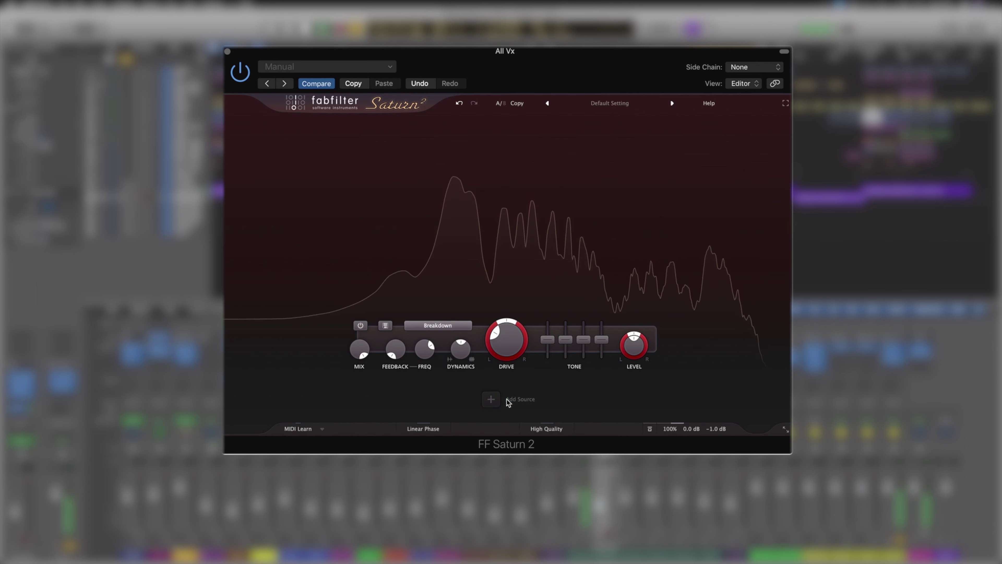
Audition the Foldback effect distortion style, followed by Destroy
{"action": "left_click", "coordinate": [434, 327]}
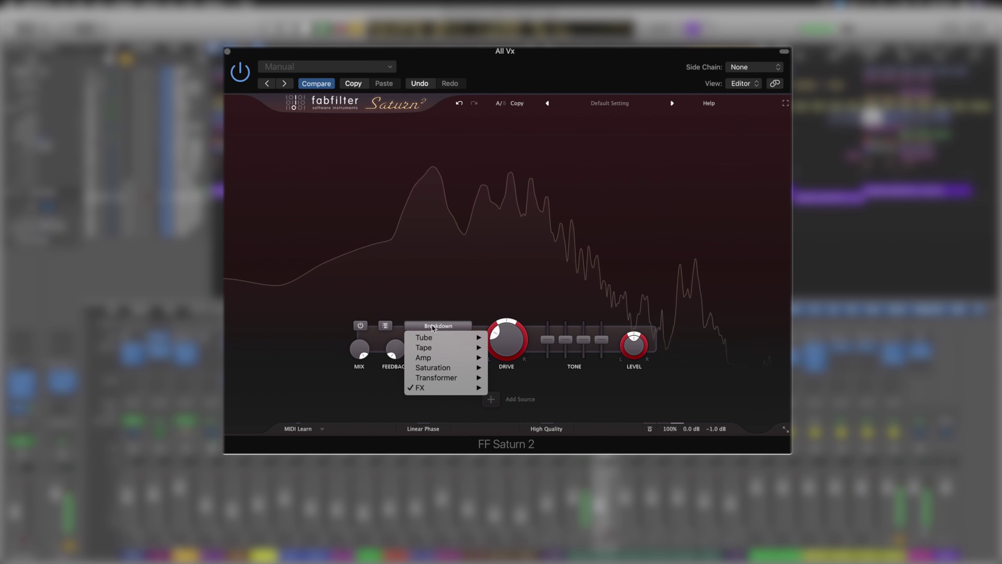
{"action": "mouse_move", "coordinate": [434, 389]}
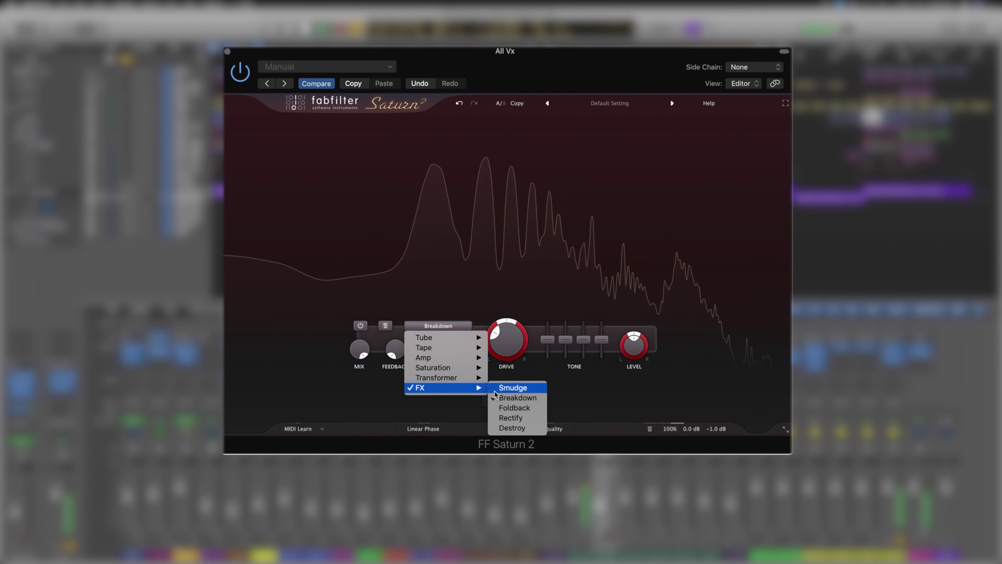
{"action": "left_click", "coordinate": [513, 408]}
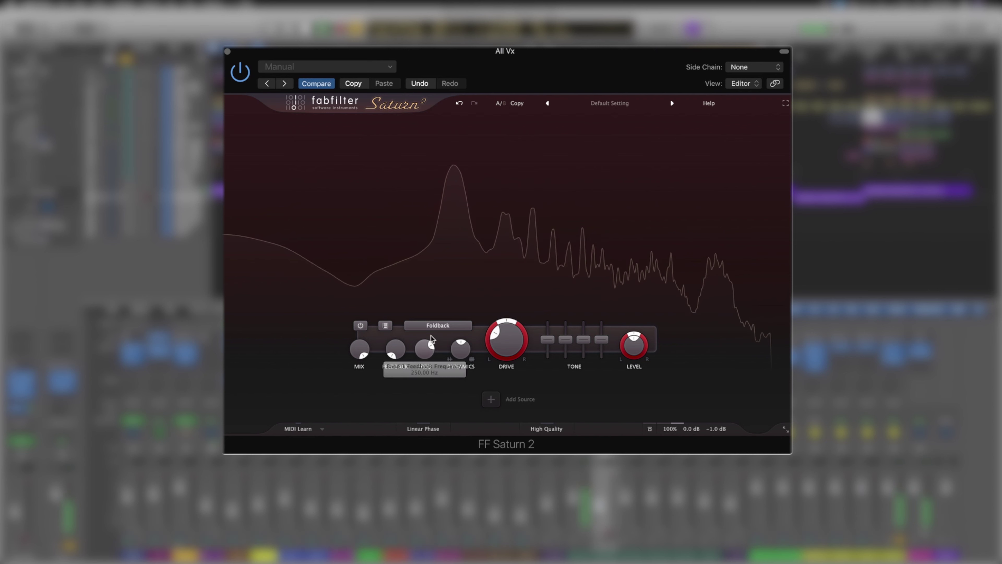
{"action": "left_click", "coordinate": [433, 325]}
{"action": "mouse_move", "coordinate": [434, 387]}
{"action": "left_click", "coordinate": [509, 429]}
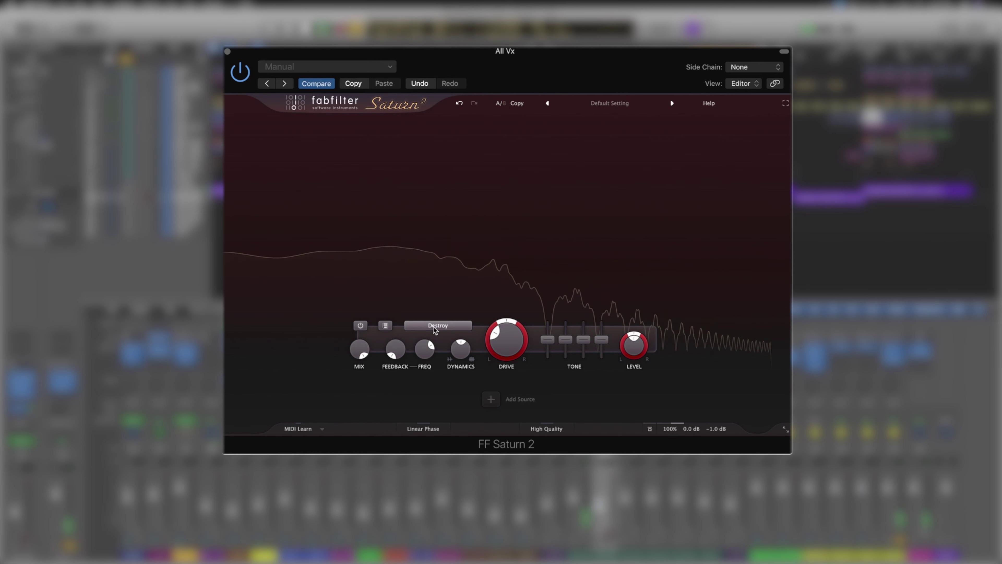
Switch the distortion style to the Rectify effect and audition it on the vocal bus
{"action": "left_click", "coordinate": [435, 329]}
{"action": "mouse_move", "coordinate": [435, 391]}
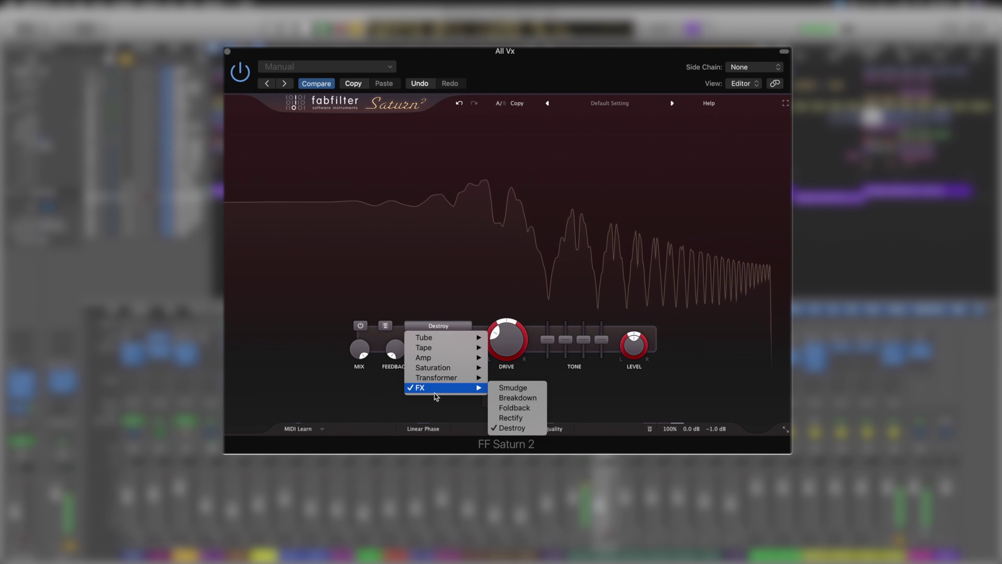
{"action": "left_click", "coordinate": [502, 418]}
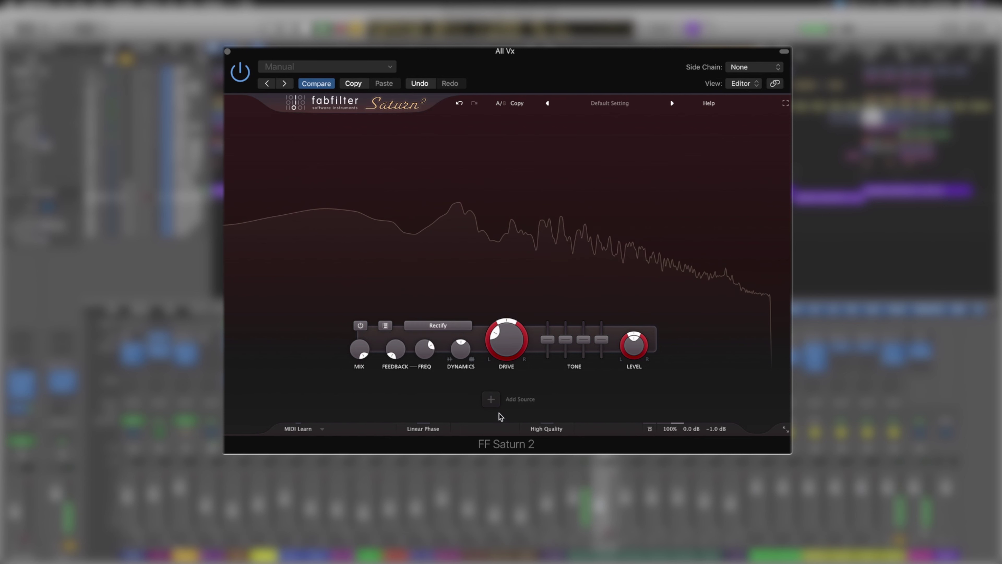
Set the distortion style to Subtle Tube on the vocal bus
{"action": "left_click", "coordinate": [450, 325]}
{"action": "mouse_move", "coordinate": [467, 340]}
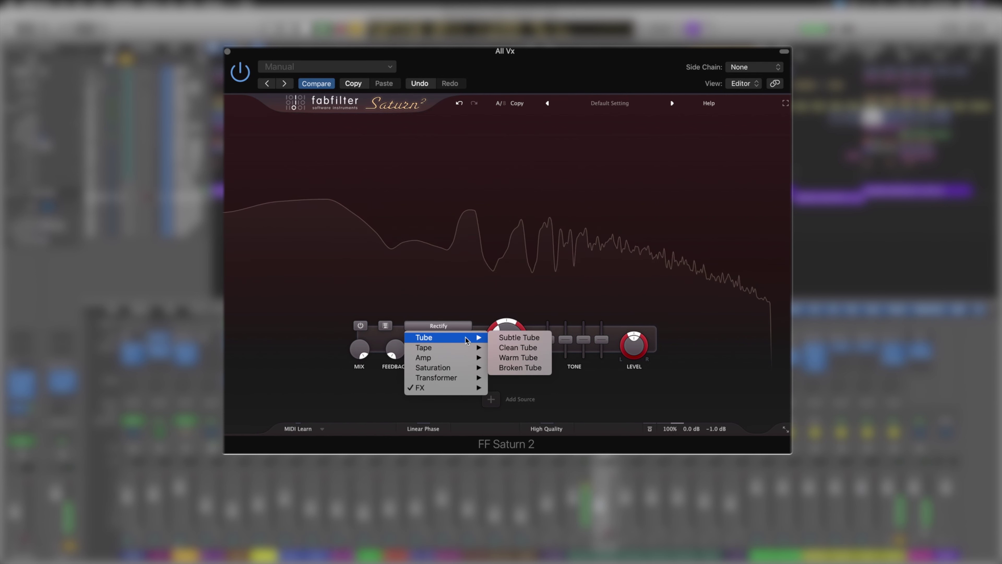
{"action": "left_click", "coordinate": [513, 337]}
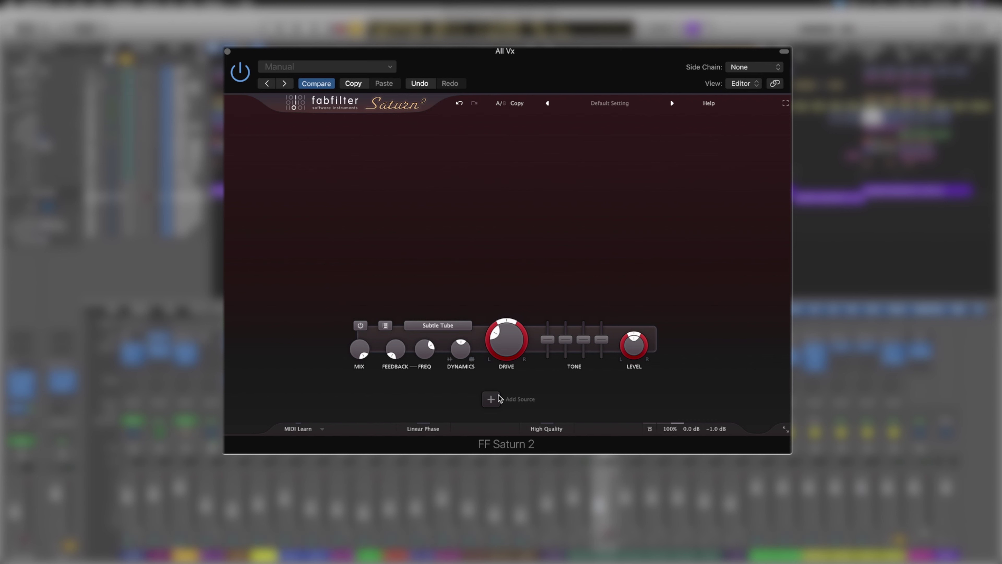
{"action": "left_click", "coordinate": [438, 325]}
{"action": "left_click", "coordinate": [303, 355]}
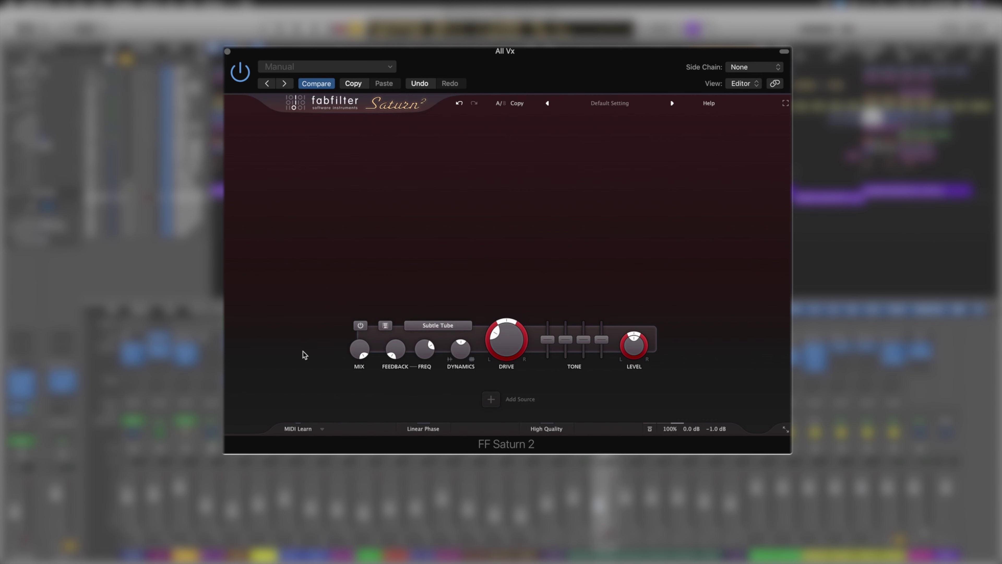
Split the spectrum into three bands and shift the upper crossover slightly lower in frequency
{"action": "left_click", "coordinate": [446, 120]}
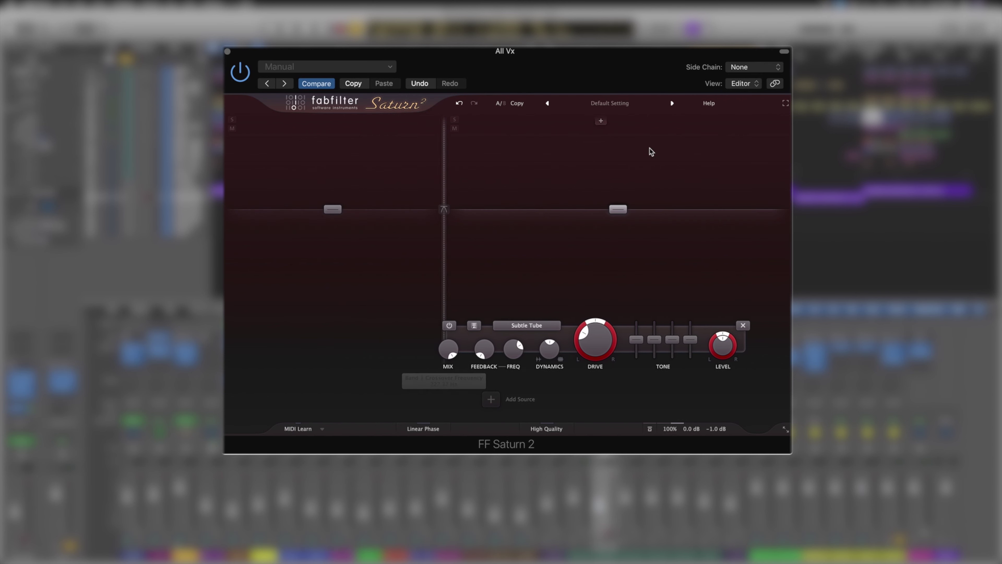
{"action": "left_click", "coordinate": [639, 123]}
{"action": "left_click_drag", "start_coordinate": [632, 142], "coordinate": [622, 136]}
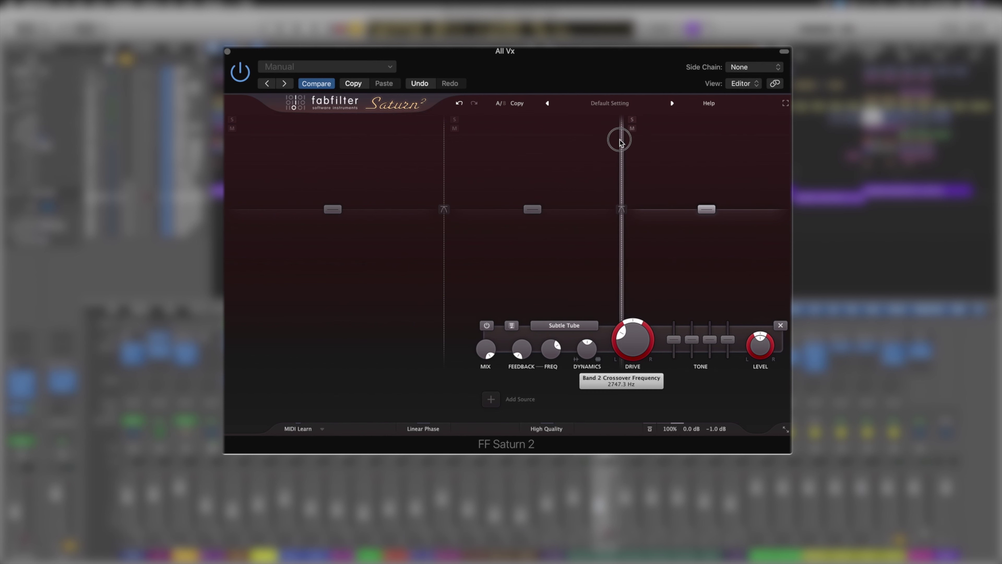
{"action": "left_click_drag", "start_coordinate": [620, 174], "coordinate": [613, 162]}
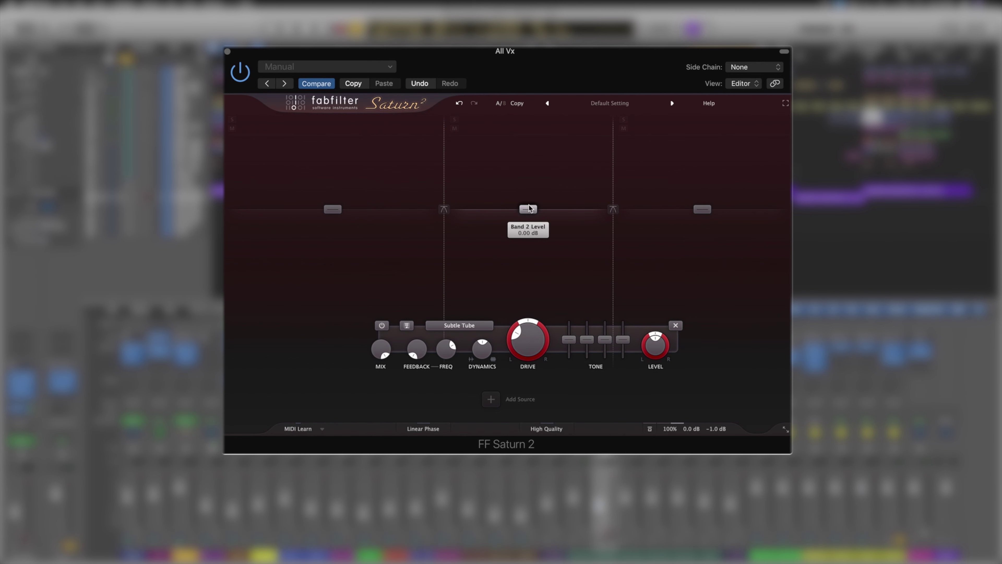
Set the middle band's distortion style to the Breakdown effect
{"action": "left_click", "coordinate": [473, 325]}
{"action": "mouse_move", "coordinate": [484, 393]}
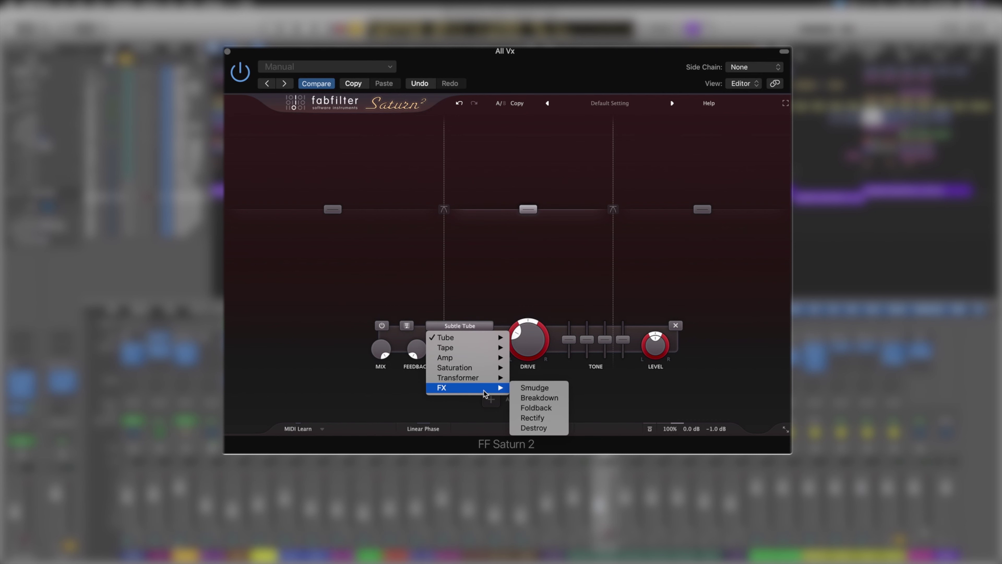
{"action": "left_click", "coordinate": [555, 401]}
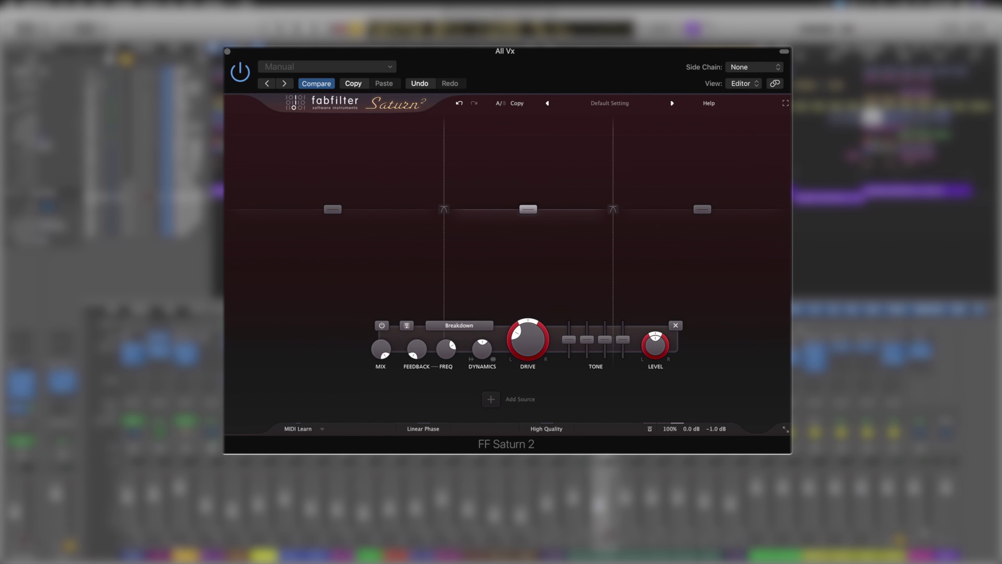
Sweep both crossovers around the middle band while auditioning the vocals, leaving the lower crossover at about 480 Hz
{"action": "mouse_move", "coordinate": [612, 190]}
{"action": "left_click_drag", "start_coordinate": [615, 186], "coordinate": [569, 187]}
{"action": "left_click_drag", "start_coordinate": [444, 186], "coordinate": [392, 197]}
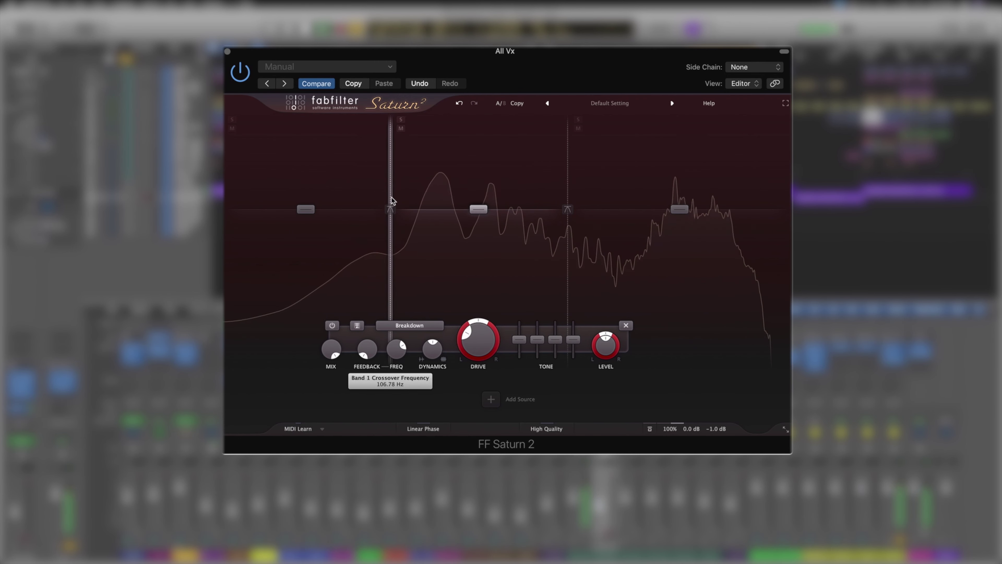
{"action": "left_click_drag", "start_coordinate": [569, 197], "coordinate": [597, 190]}
{"action": "left_click_drag", "start_coordinate": [406, 188], "coordinate": [510, 182]}
{"action": "left_click_drag", "start_coordinate": [595, 180], "coordinate": [613, 180]}
{"action": "left_click_drag", "start_coordinate": [509, 182], "coordinate": [497, 183]}
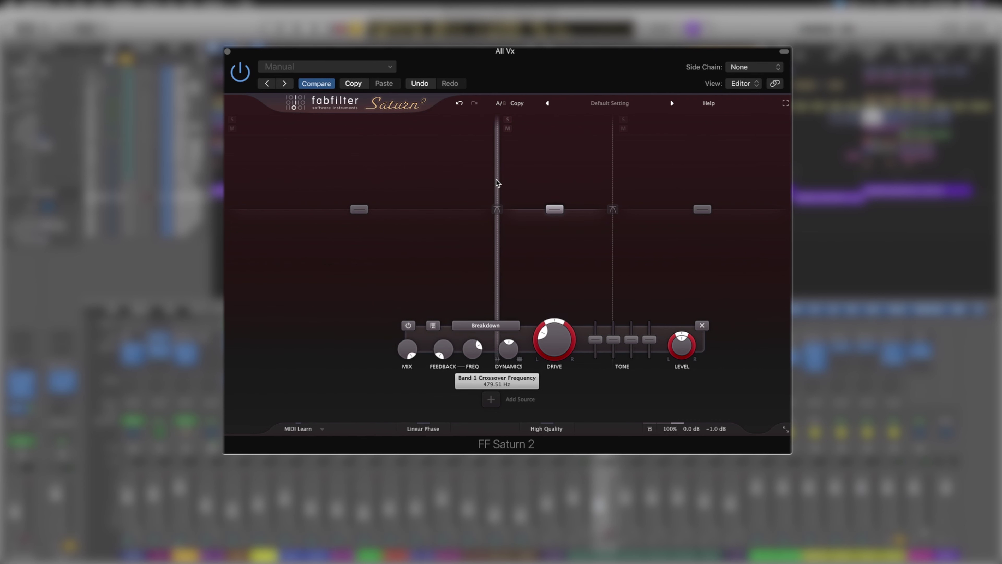
Turn on High Quality processing and lower the low band's first two tone controls while the vocals play
{"action": "left_click", "coordinate": [560, 432]}
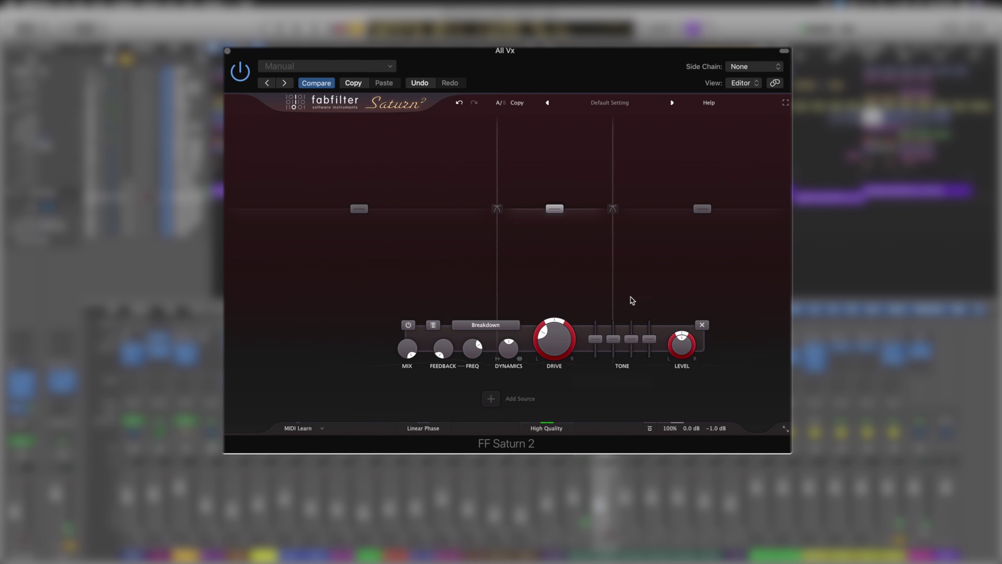
{"action": "left_click", "coordinate": [364, 208]}
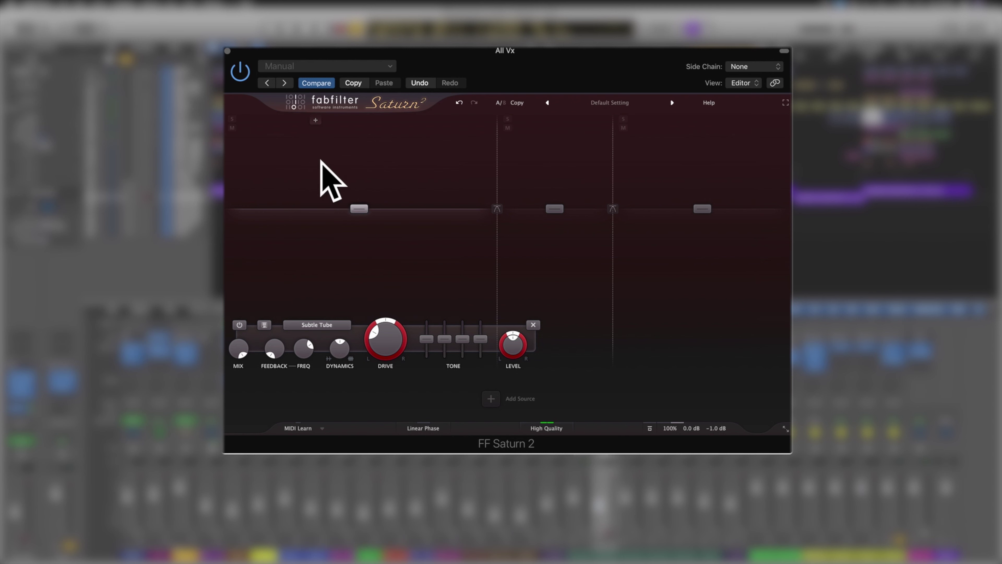
{"action": "key", "text": "space"}
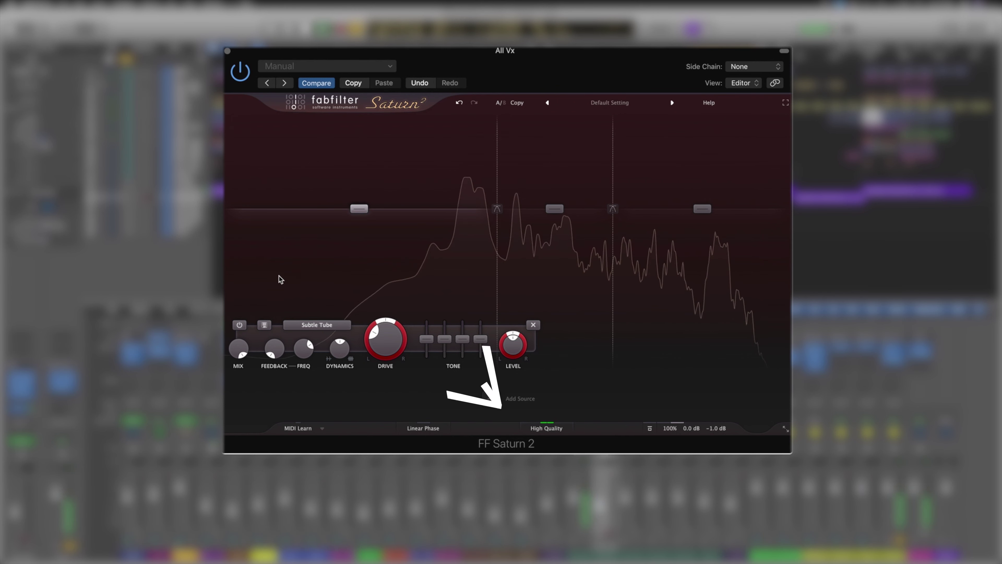
{"action": "left_click_drag", "start_coordinate": [422, 344], "coordinate": [441, 373]}
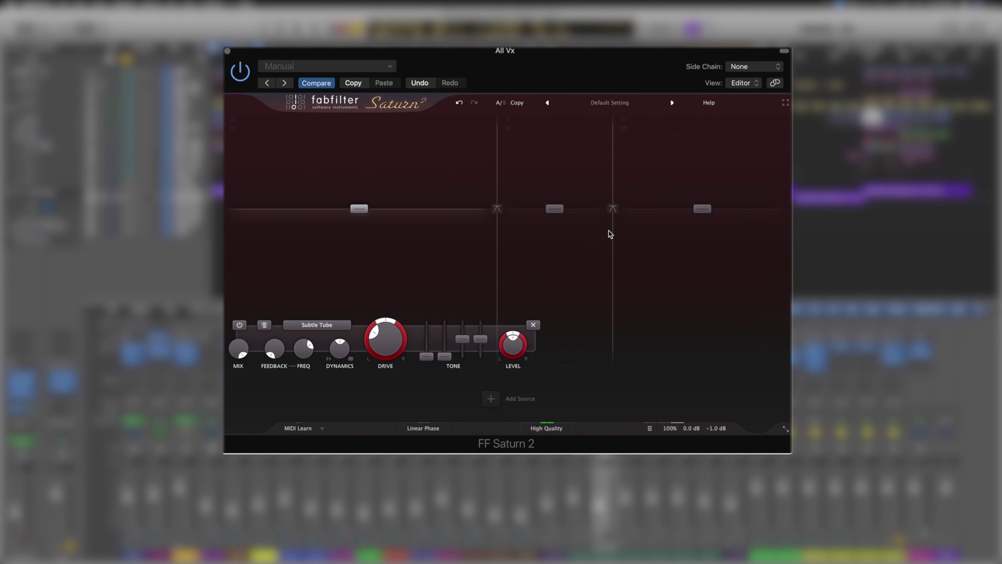
{"action": "left_click", "coordinate": [701, 209]}
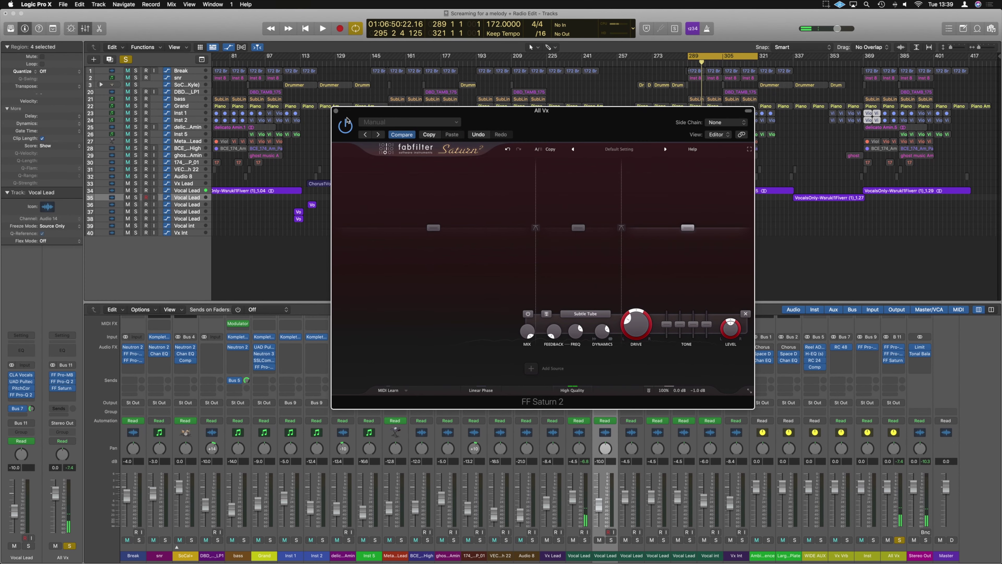
Close the vocal bus plug-in and audition Saturn 2 with its default Warm Tape setting on the bass track
{"action": "left_click", "coordinate": [336, 112]}
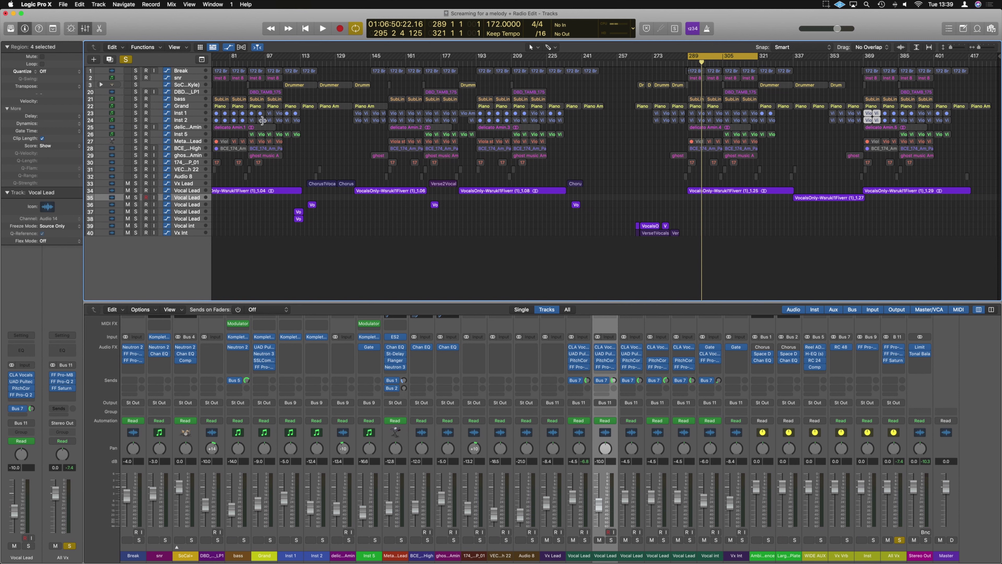
{"action": "left_click", "coordinate": [191, 101]}
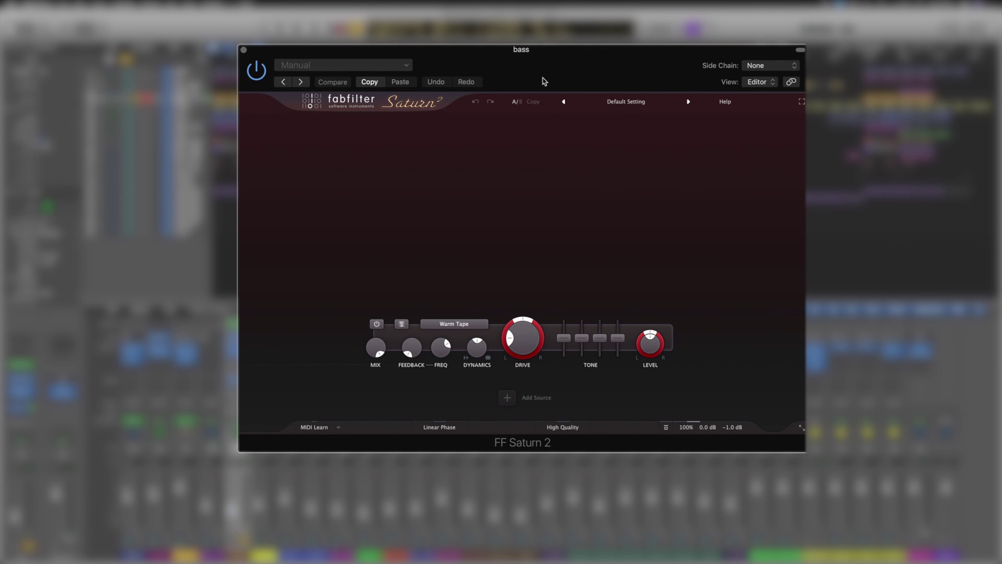
{"action": "key", "text": "space"}
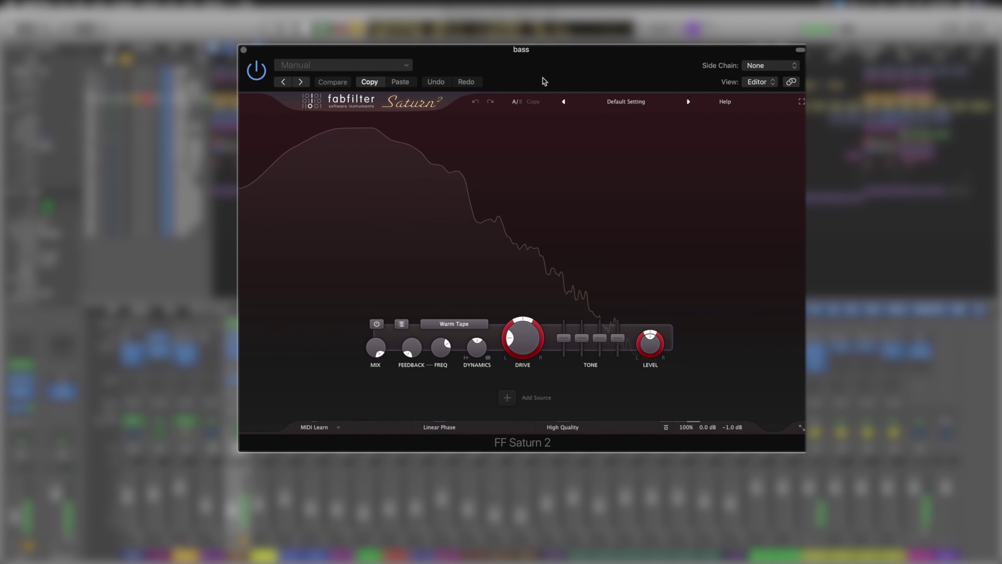
{"action": "key", "text": "space"}
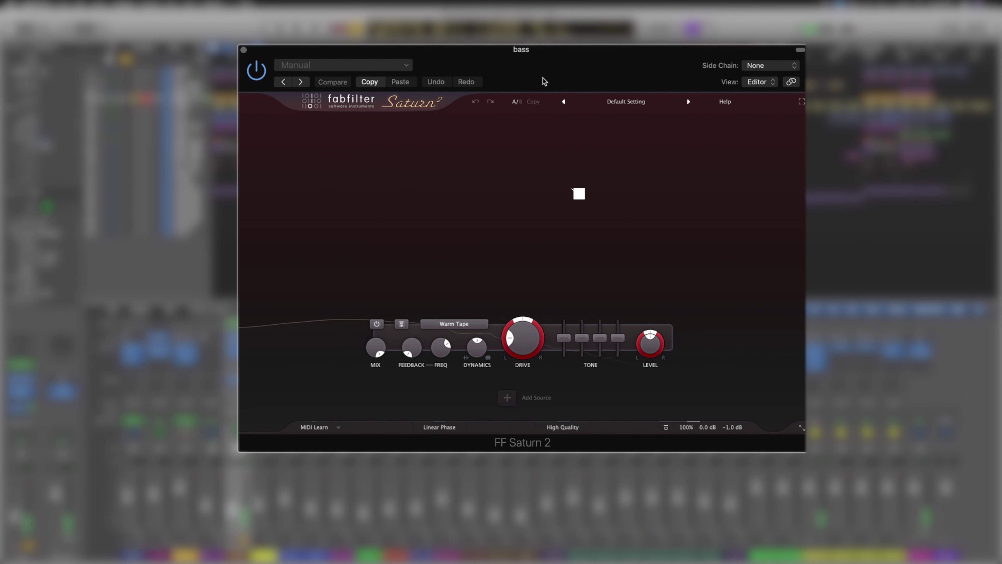
Examine the preset list and the categories inside the V1 Preset Folder
{"action": "left_click", "coordinate": [631, 103]}
{"action": "mouse_move", "coordinate": [601, 118]}
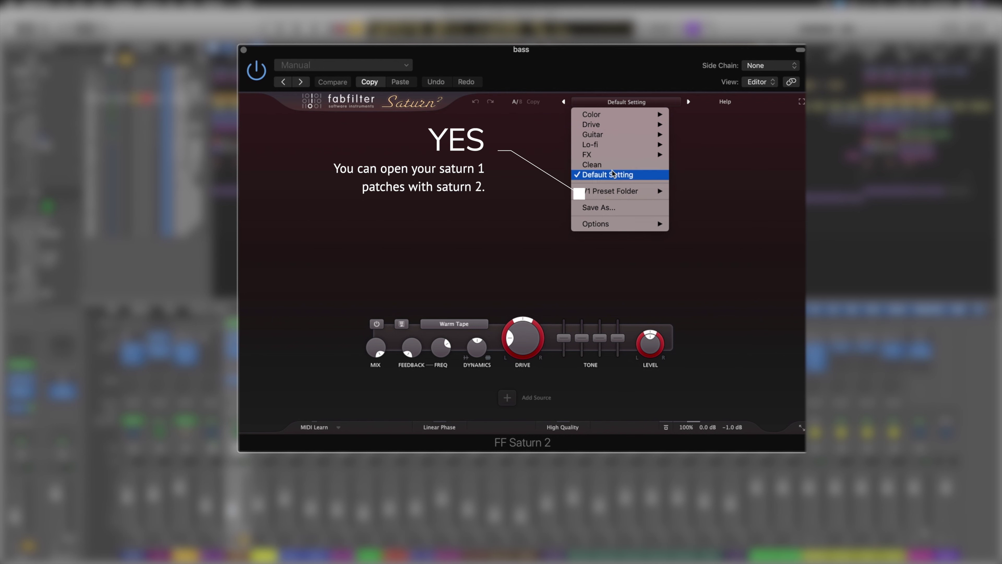
{"action": "mouse_move", "coordinate": [625, 191]}
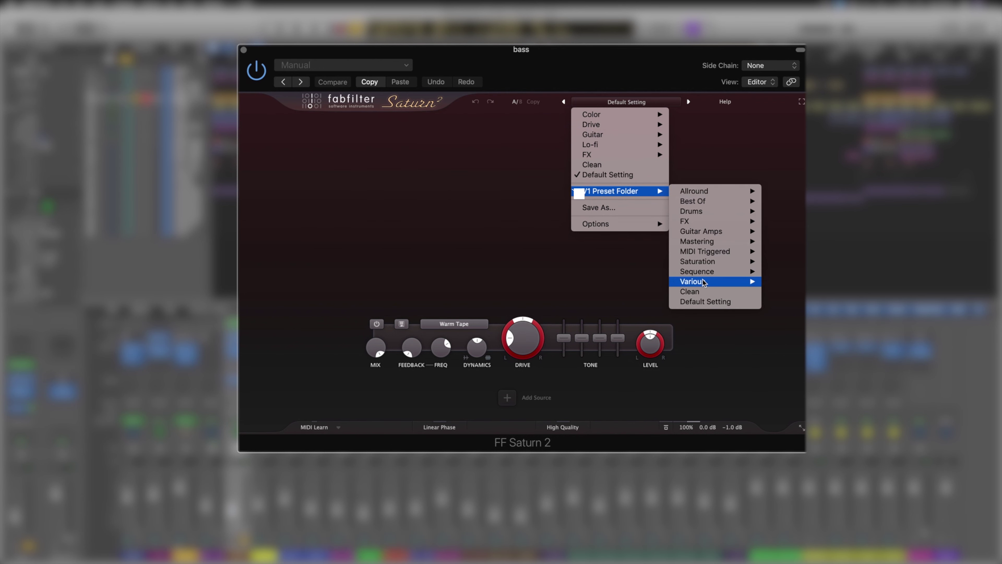
{"action": "left_click", "coordinate": [605, 62]}
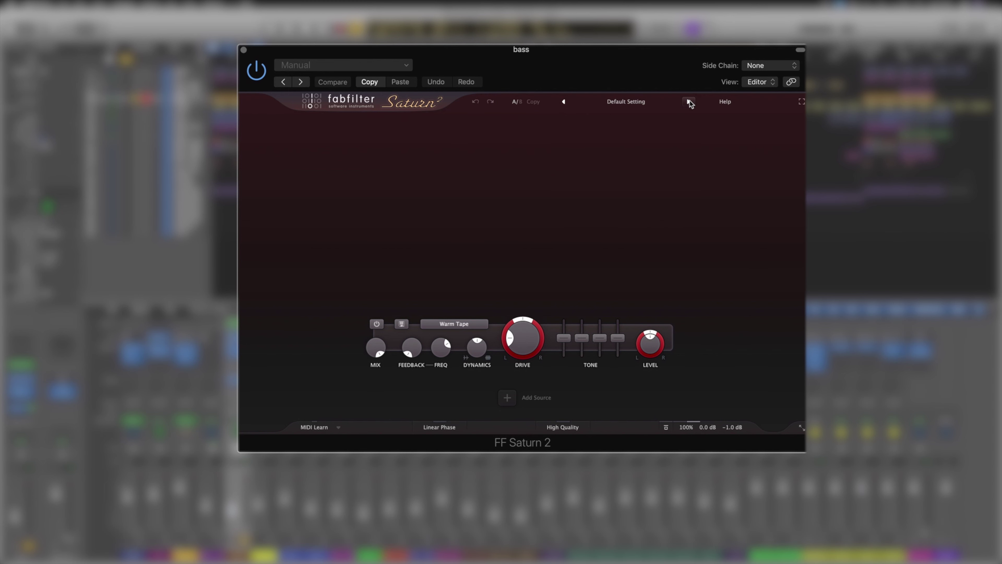
Load the 456 Demo MdB preset on the bass and compare it with the bypassed signal
{"action": "left_click", "coordinate": [689, 102]}
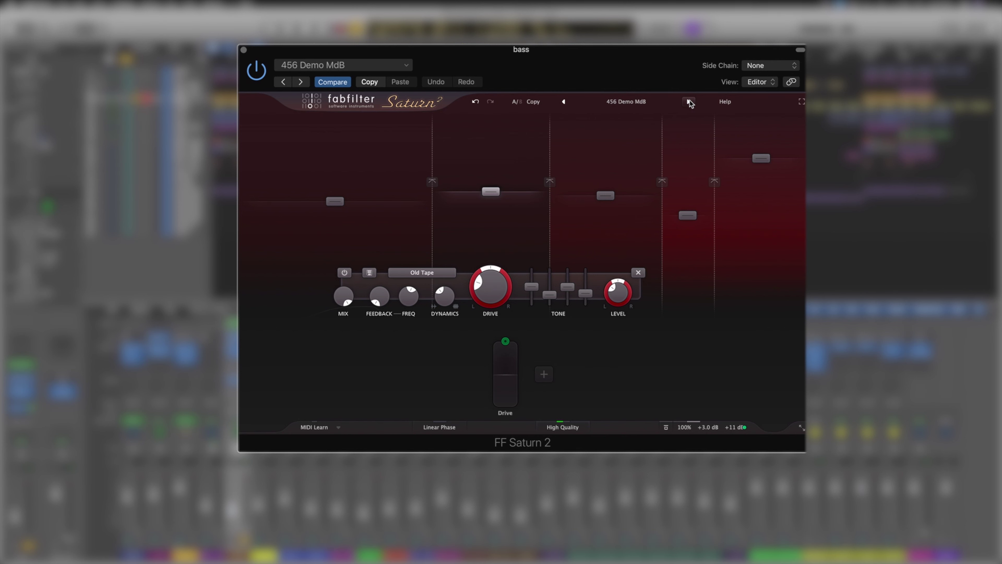
{"action": "key", "text": "space"}
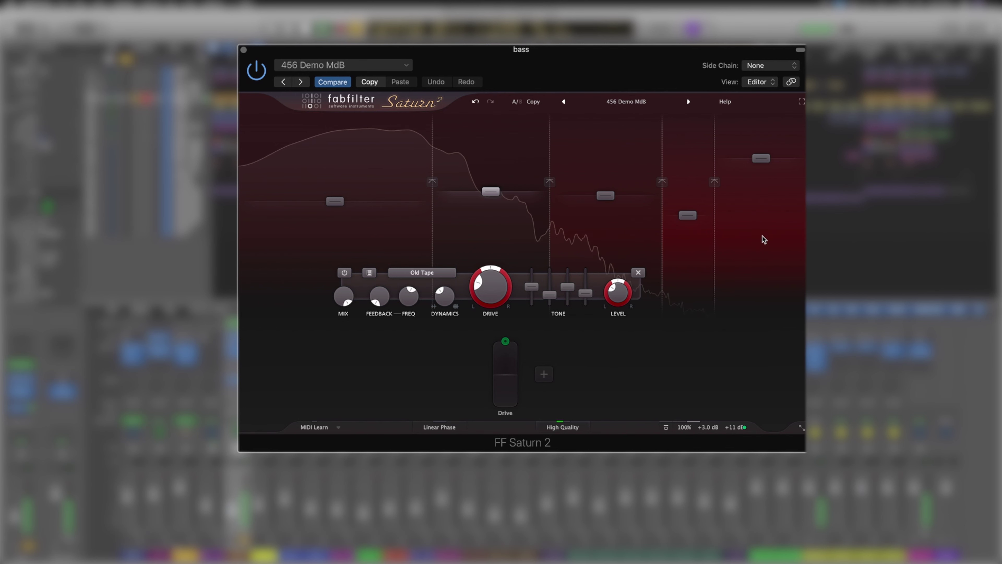
{"action": "left_click", "coordinate": [256, 71]}
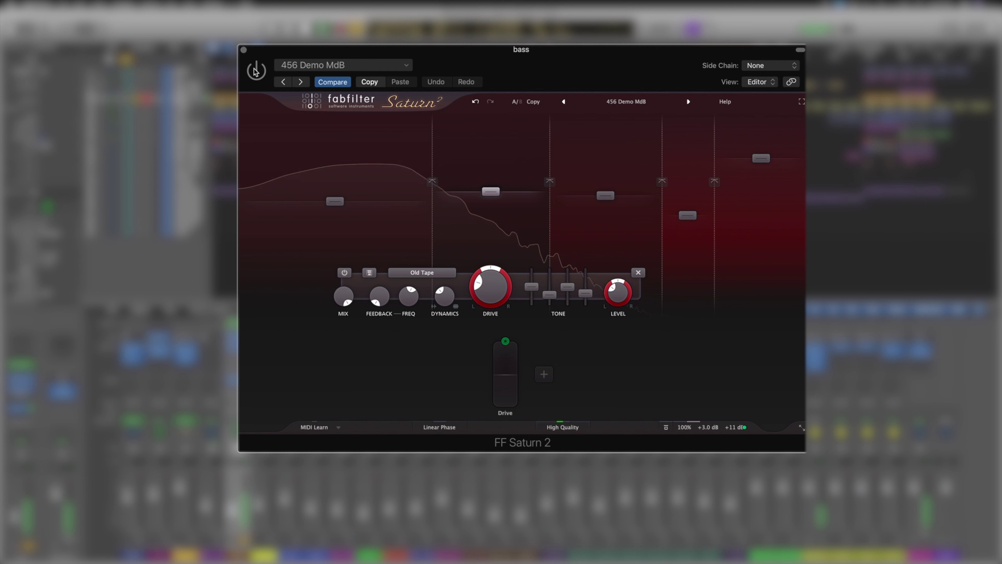
{"action": "left_click", "coordinate": [256, 71]}
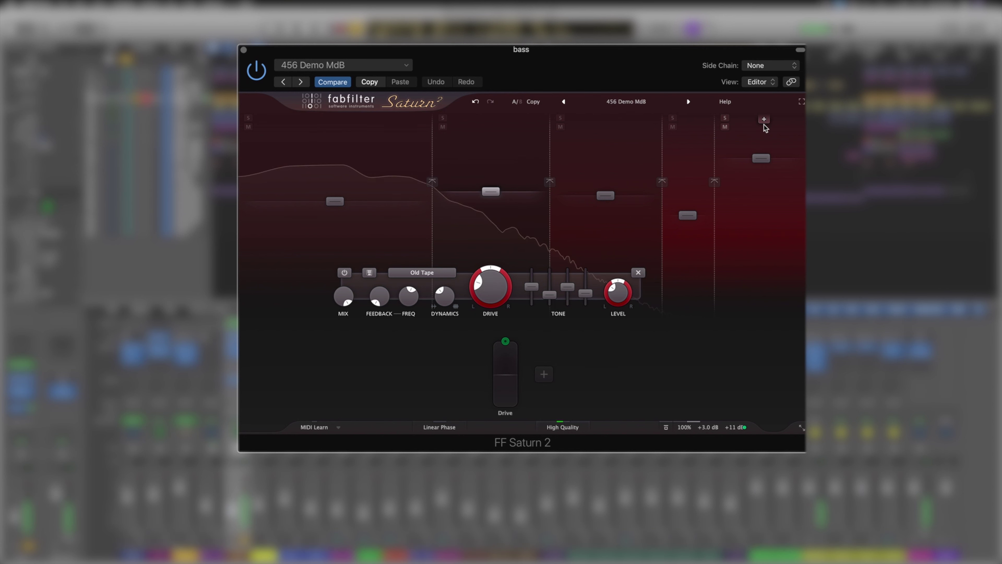
Load and audition the Brutal Compressor bM preset on the bass with High Quality processing turned on
{"action": "left_click", "coordinate": [689, 102]}
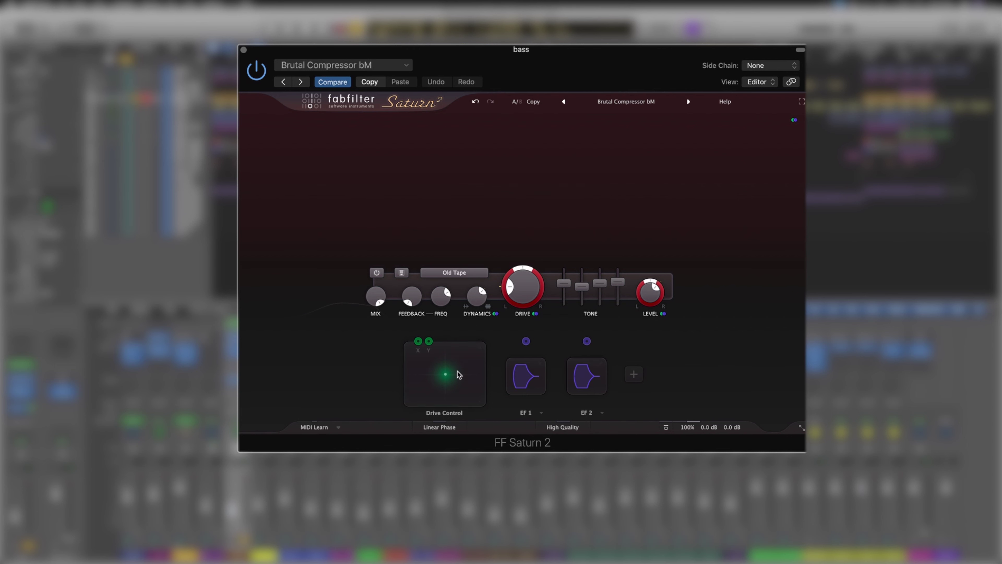
{"action": "key", "text": "space"}
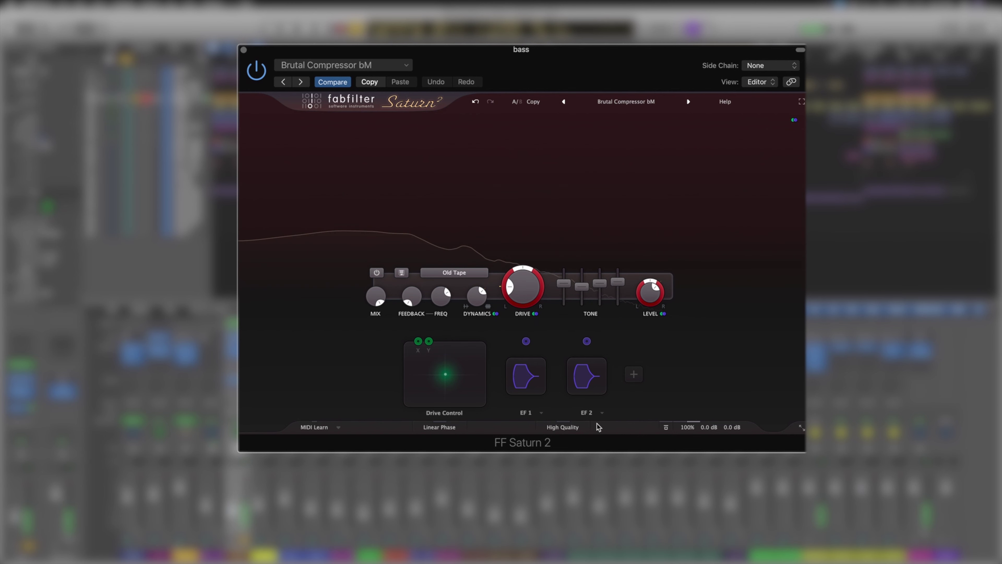
{"action": "left_click", "coordinate": [578, 429]}
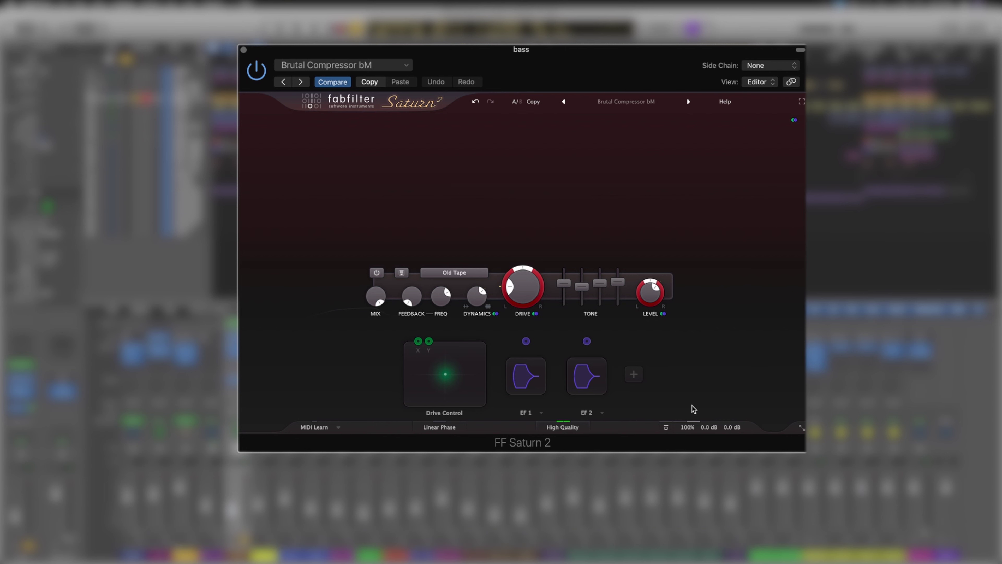
Add a new XLFO modulation source and assign it to the band's Drive
{"action": "left_click", "coordinate": [637, 378]}
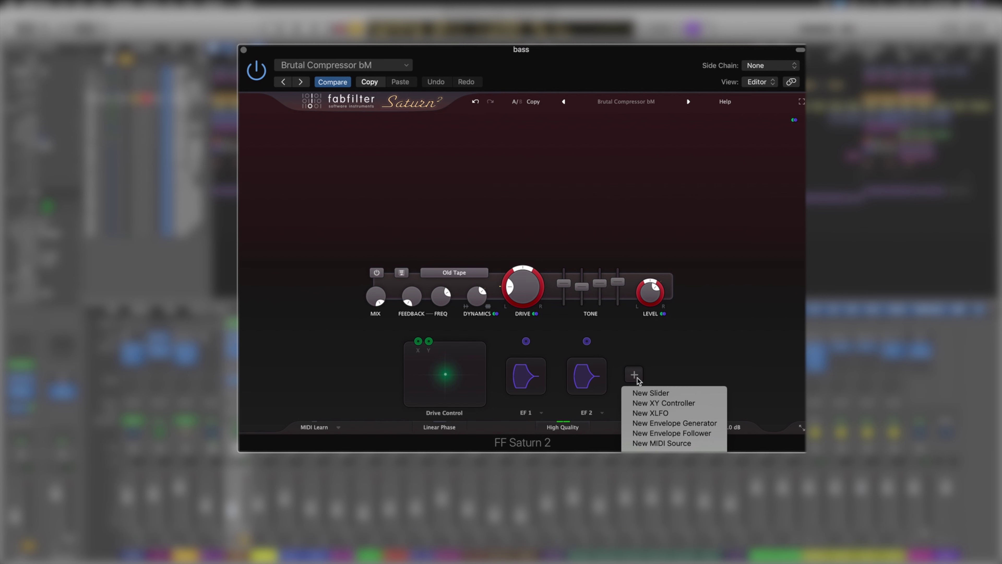
{"action": "left_click", "coordinate": [650, 416]}
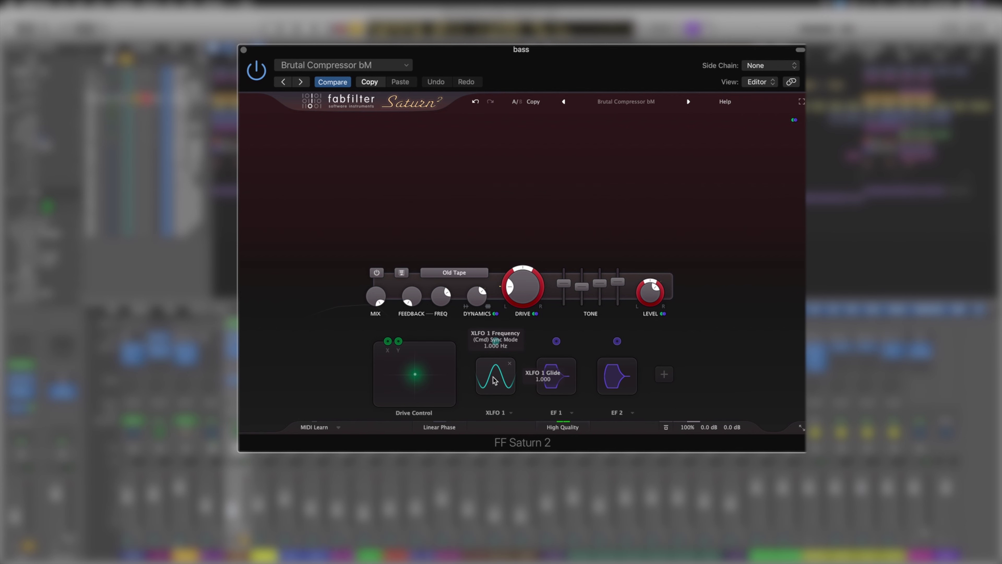
{"action": "left_click_drag", "start_coordinate": [496, 341], "coordinate": [524, 285]}
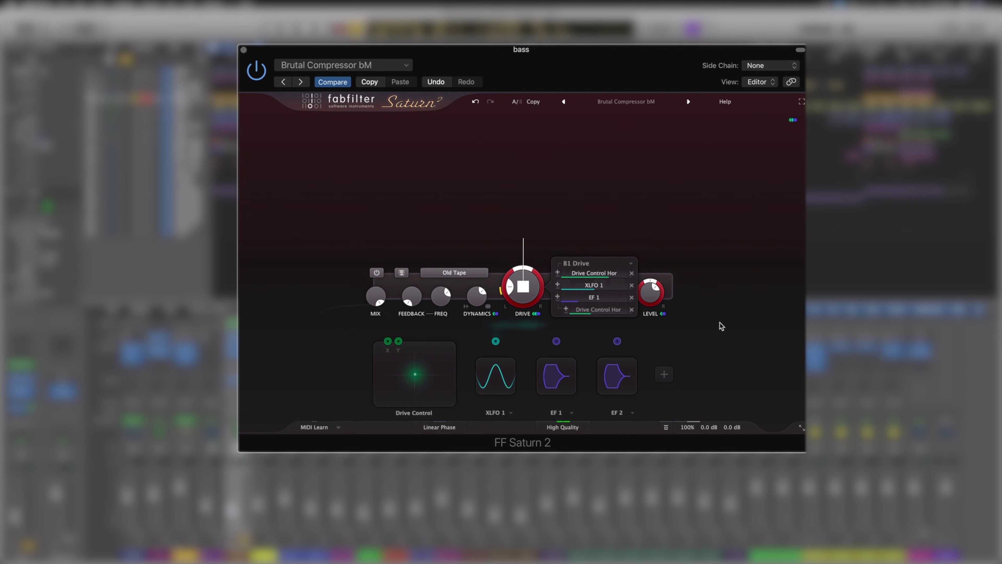
Raise the band's Drive to about 51% and slightly further while the bass plays
{"action": "mouse_move", "coordinate": [519, 271]}
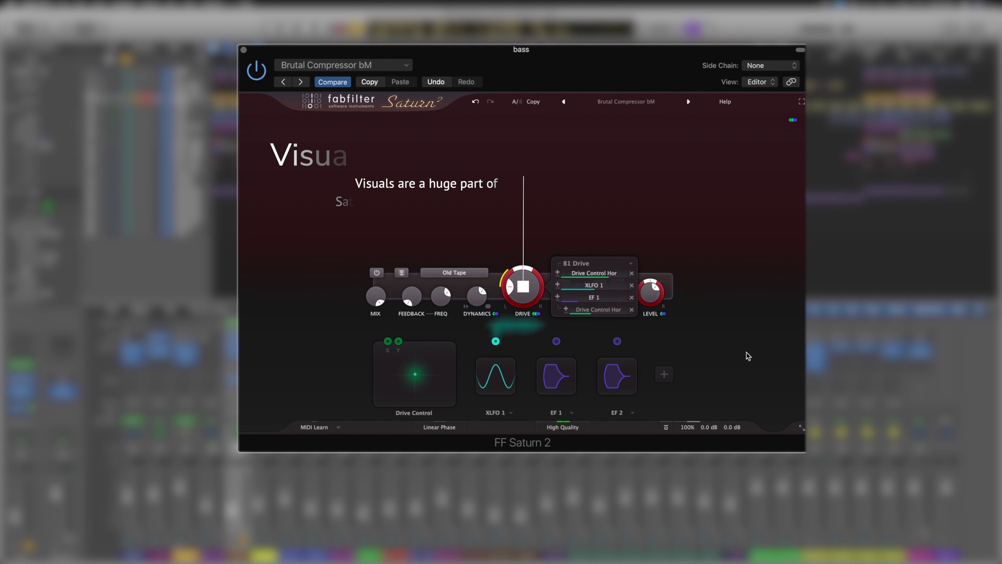
{"action": "left_click_drag", "start_coordinate": [525, 283], "coordinate": [529, 237]}
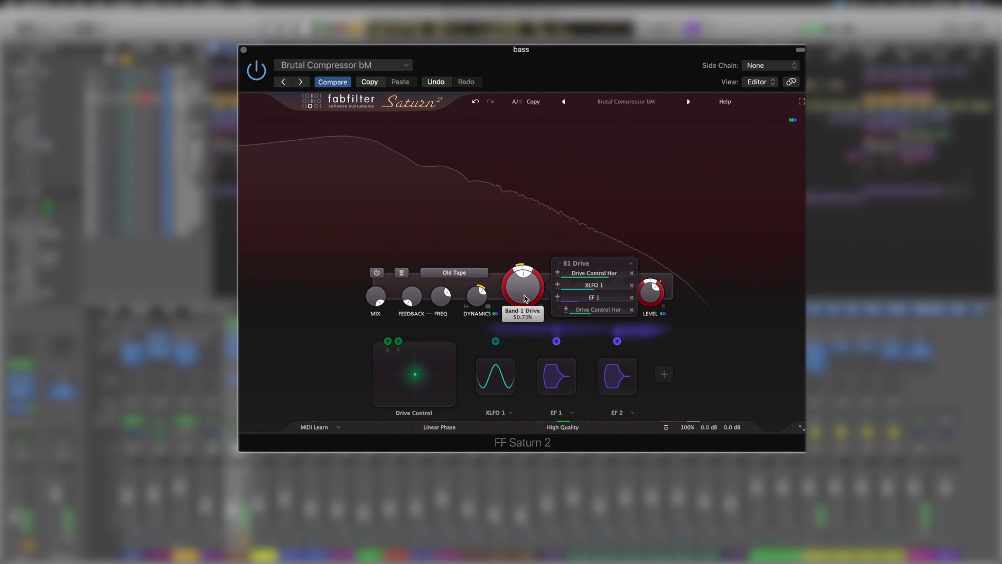
{"action": "left_click_drag", "start_coordinate": [525, 297], "coordinate": [527, 283]}
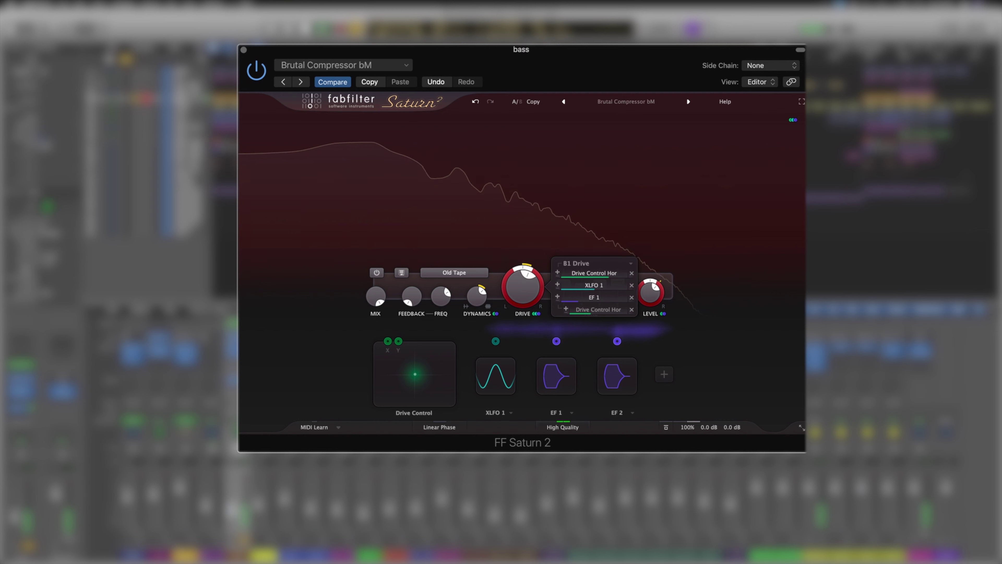
Set XLFO 1's modulation level on the band's Drive to 0.005, and nudge it slightly higher while the bass plays
{"action": "left_click", "coordinate": [603, 280]}
{"action": "left_click_drag", "start_coordinate": [608, 279], "coordinate": [551, 294]}
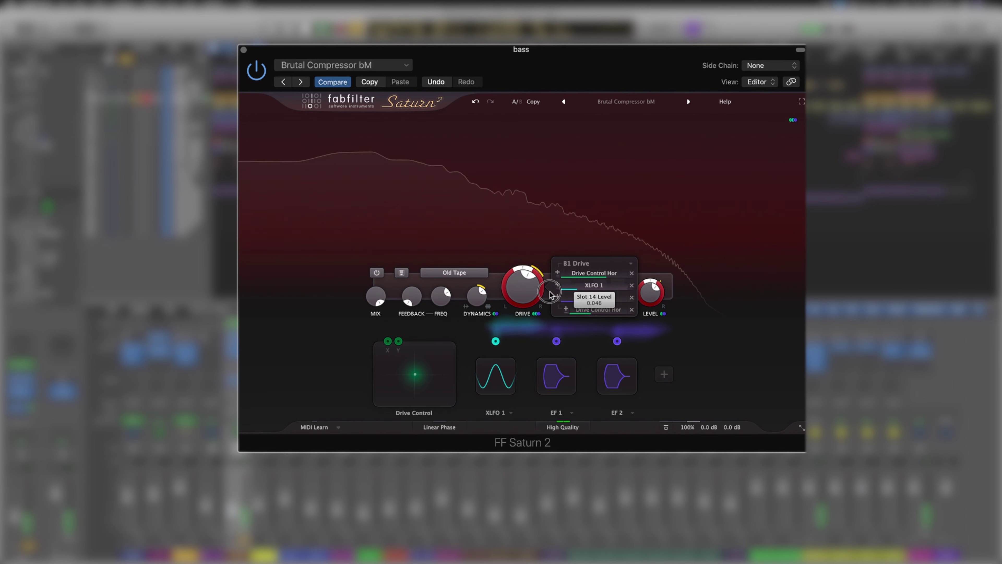
{"action": "double_click", "coordinate": [577, 292]}
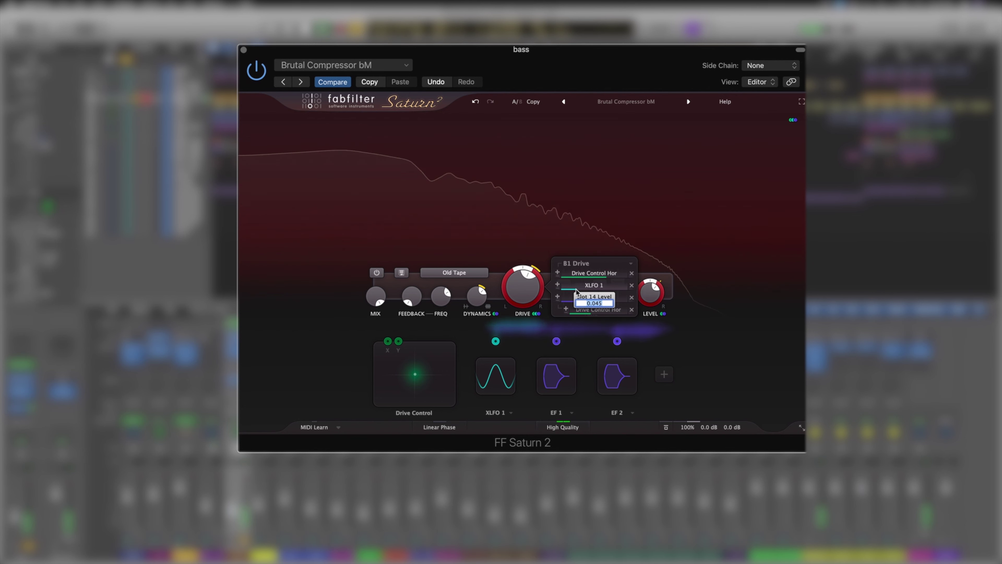
{"action": "type", "text": "0.00"}
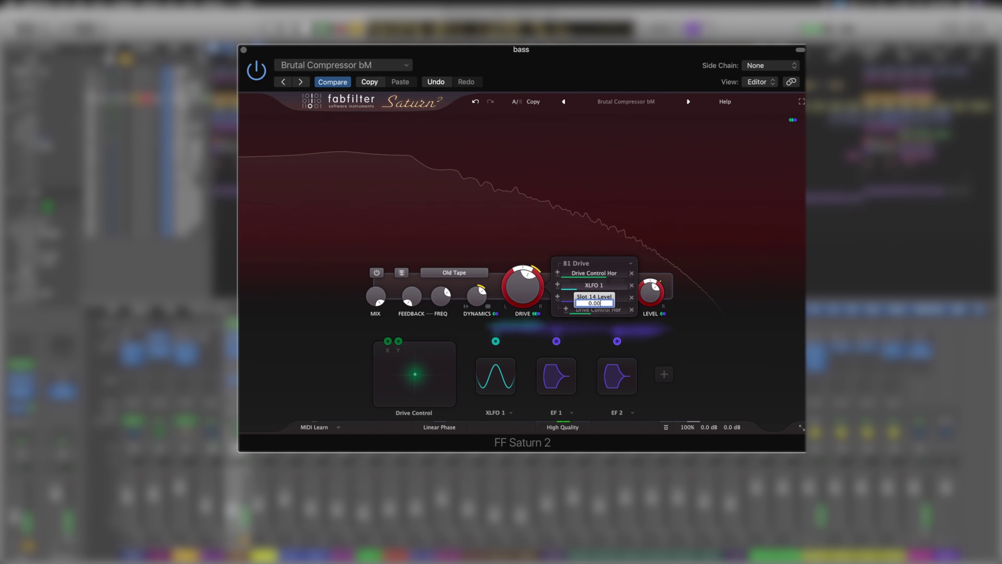
{"action": "type", "text": "5"}
{"action": "key", "text": "Return"}
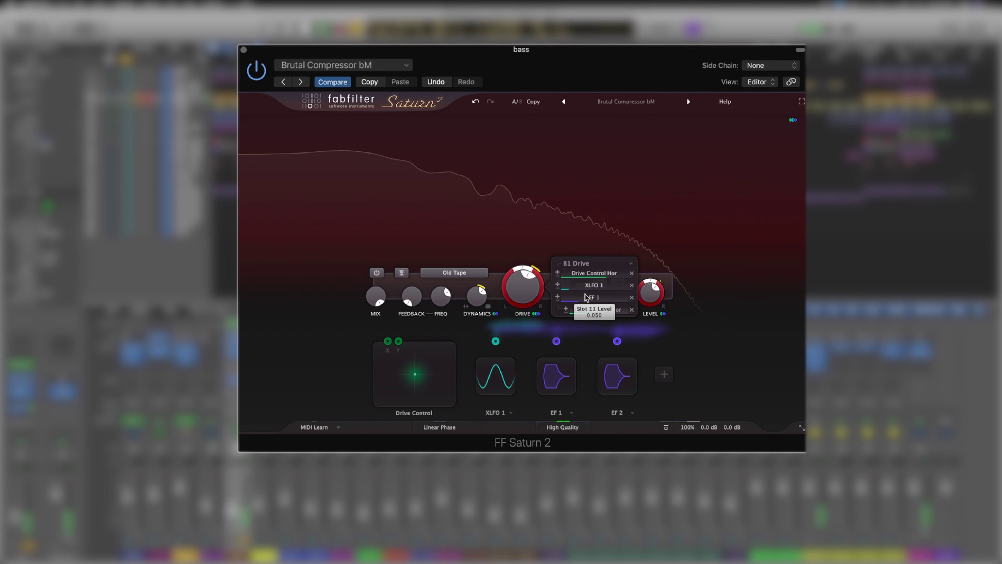
{"action": "mouse_move", "coordinate": [571, 296]}
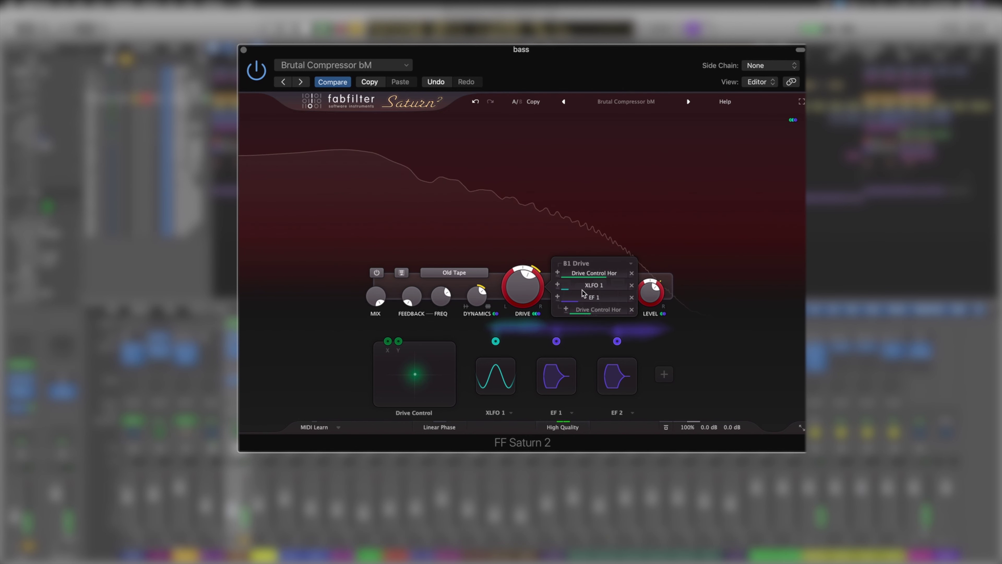
{"action": "left_click_drag", "start_coordinate": [592, 284], "coordinate": [597, 283]}
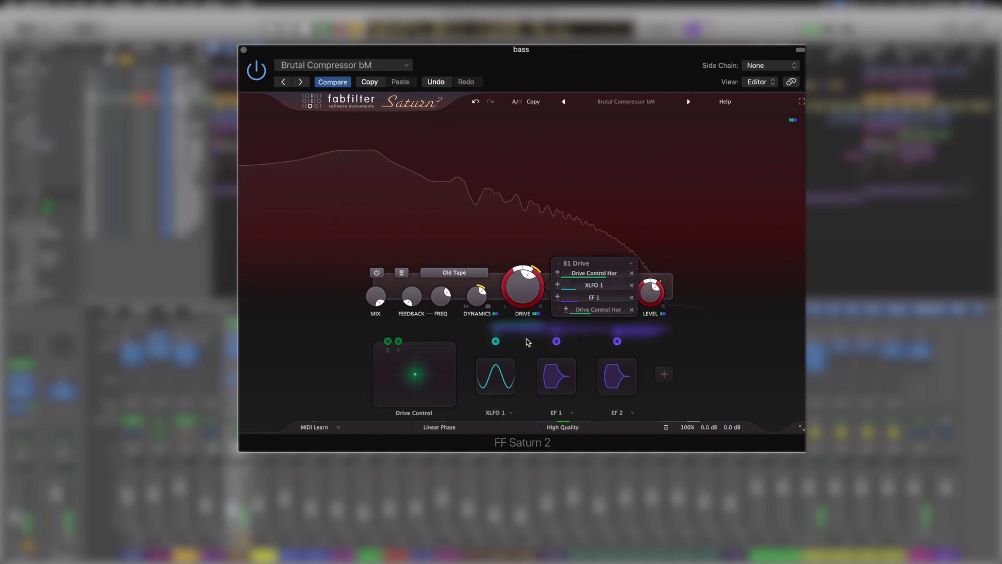
Try tempo-sync rates 8, 1/8 and Free for XLFO 1, settling on 1/8
{"action": "left_click", "coordinate": [496, 381]}
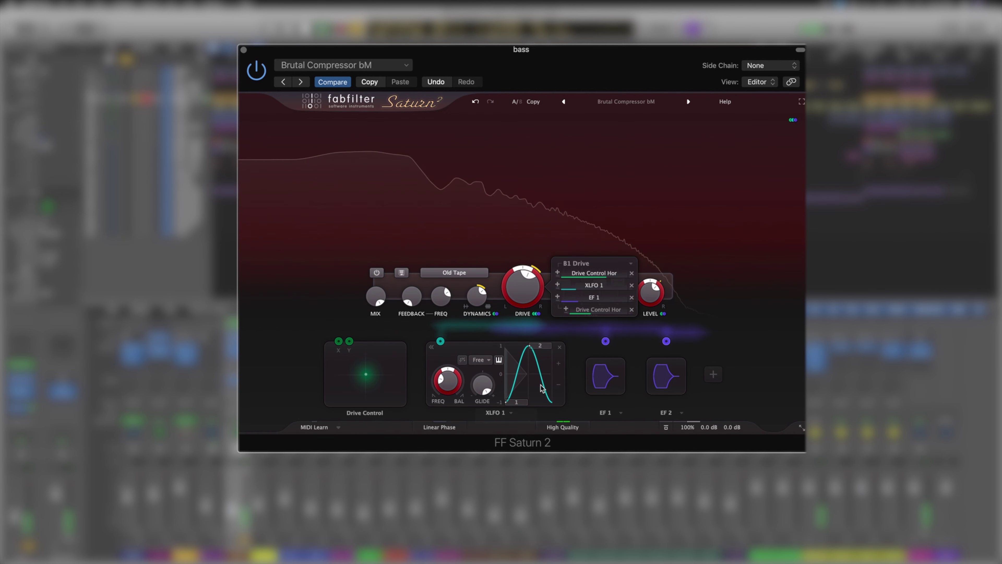
{"action": "left_click", "coordinate": [489, 360]}
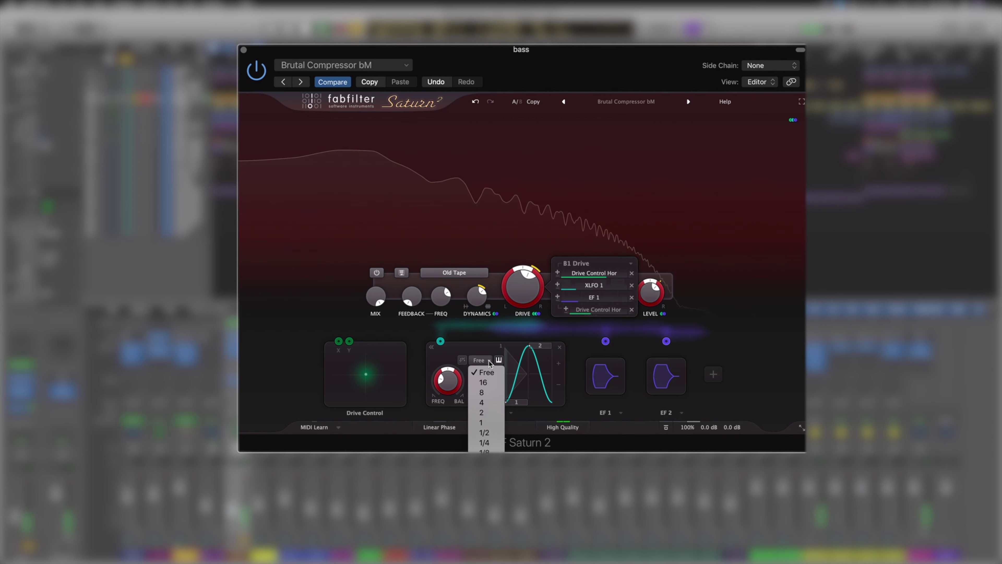
{"action": "left_click", "coordinate": [481, 392]}
{"action": "left_click", "coordinate": [487, 360]}
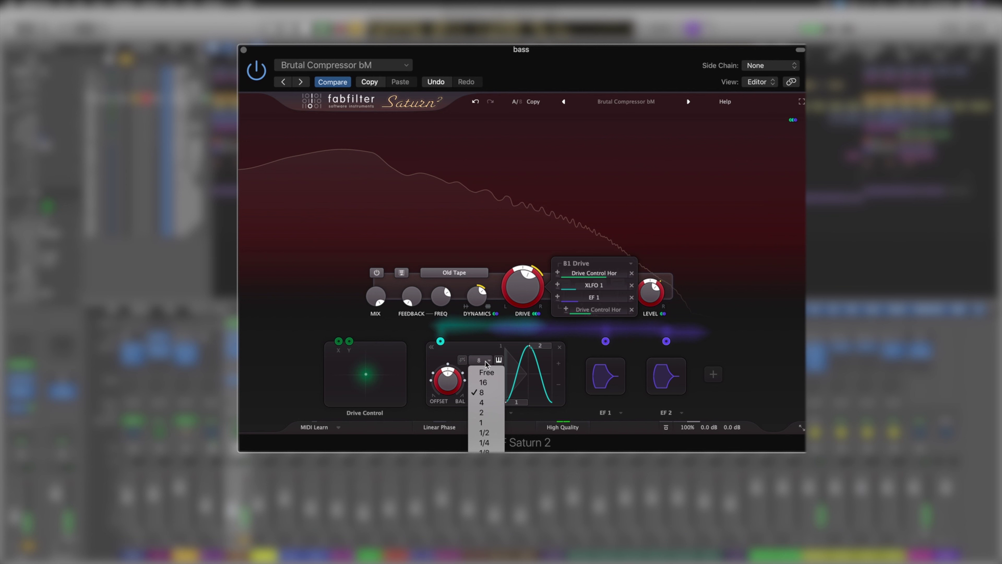
{"action": "left_click", "coordinate": [484, 452]}
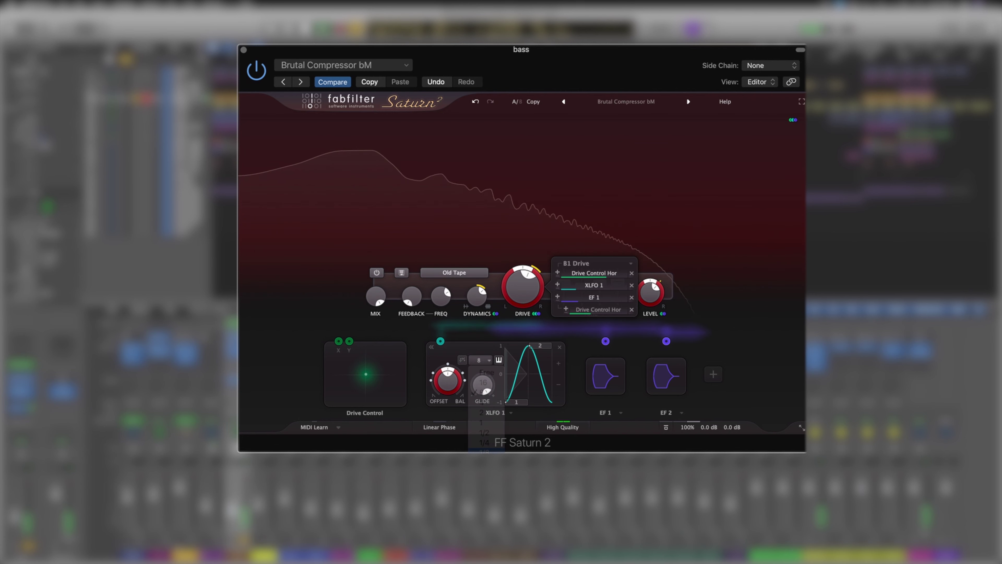
{"action": "left_click", "coordinate": [482, 360]}
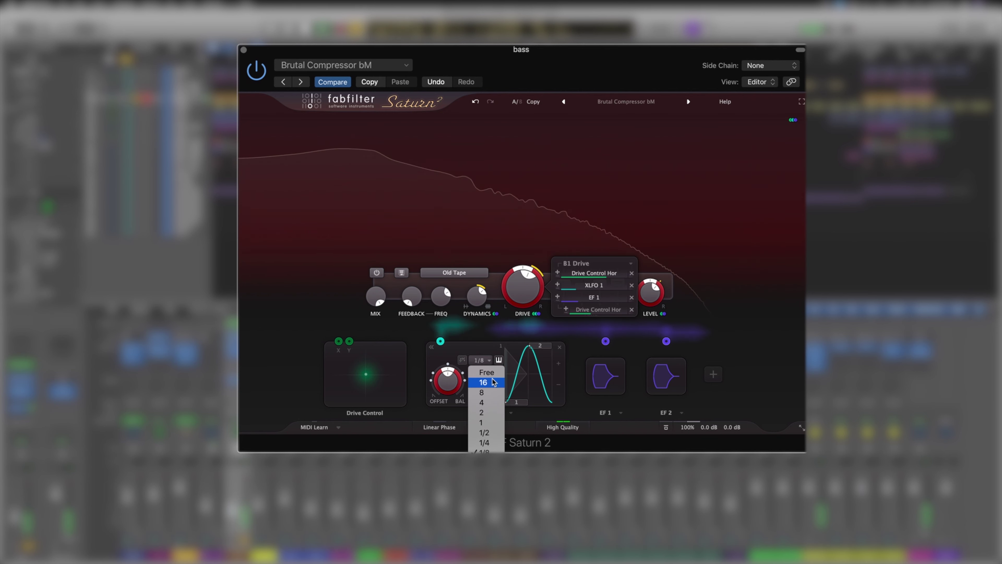
{"action": "left_click", "coordinate": [492, 375]}
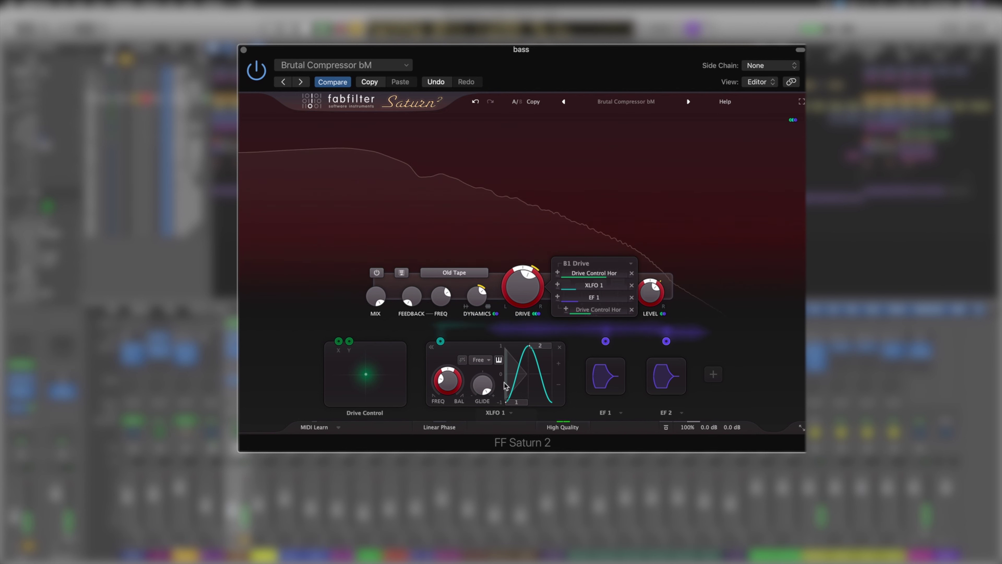
{"action": "left_click", "coordinate": [479, 360]}
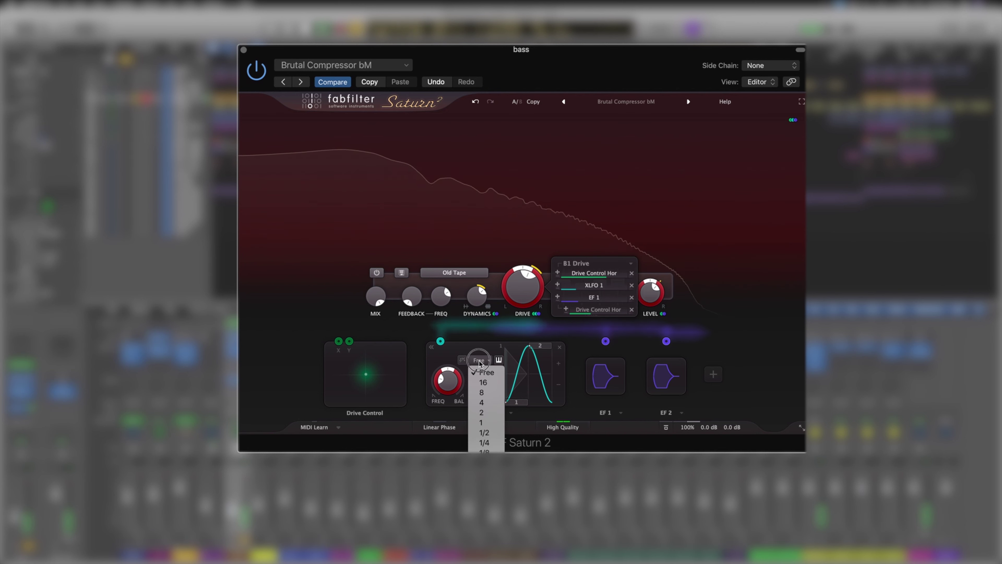
{"action": "left_click", "coordinate": [484, 451]}
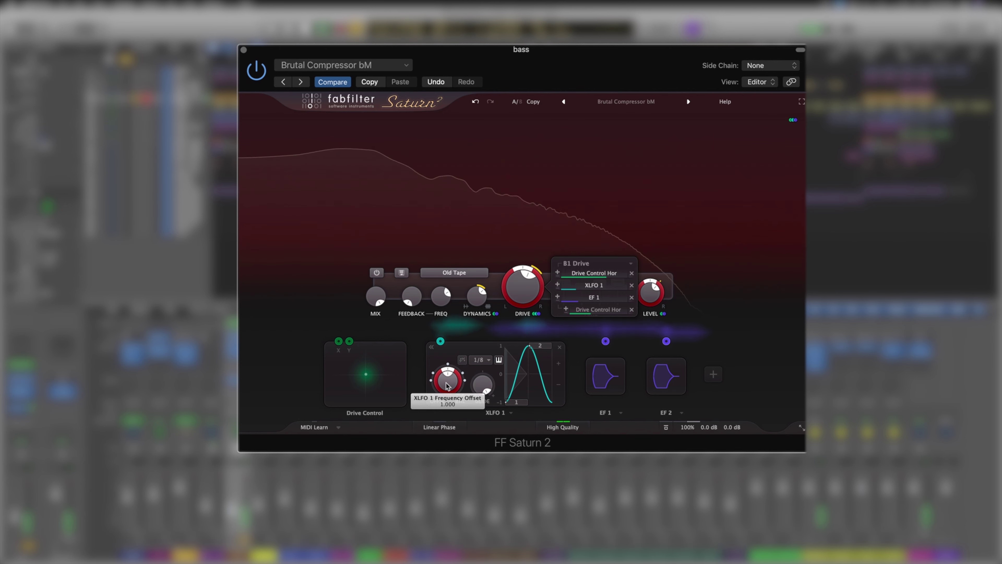
Raise XLFO 1's Frequency Offset and sweep its Glide between stepped and smooth curves
{"action": "mouse_move", "coordinate": [448, 385]}
{"action": "left_mouse_down"}
{"action": "mouse_move", "coordinate": [454, 348]}
{"action": "mouse_move", "coordinate": [447, 371]}
{"action": "left_mouse_up"}
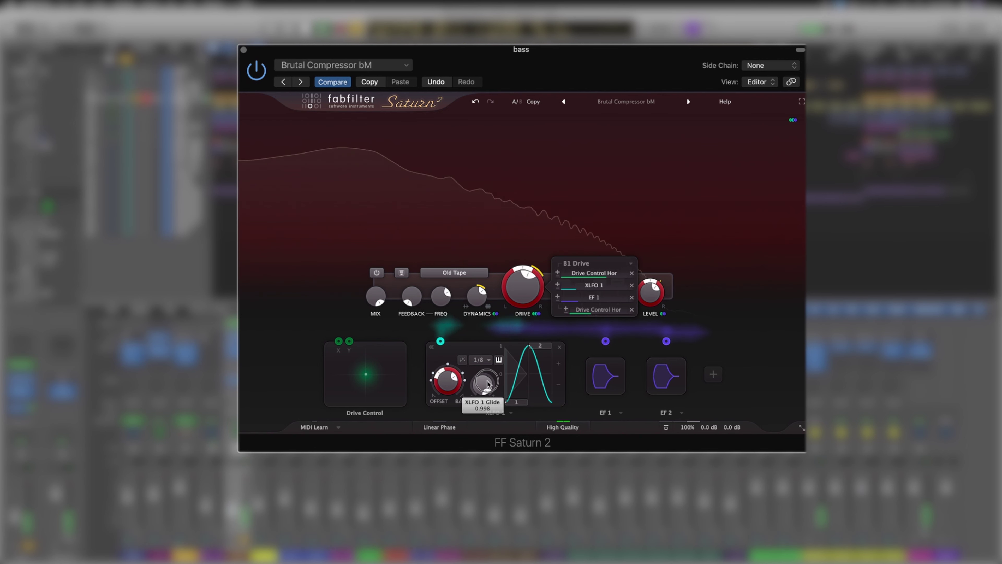
{"action": "left_click_drag", "start_coordinate": [487, 407], "coordinate": [489, 371]}
{"action": "left_click_drag", "start_coordinate": [487, 411], "coordinate": [486, 451]}
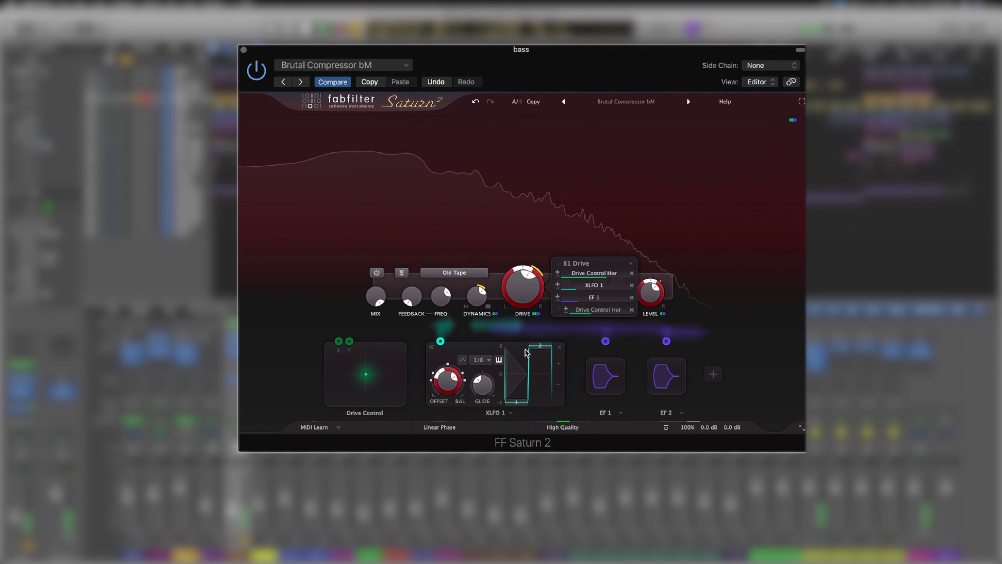
Adjust XLFO 1's step 2, add three more steps, and lower steps 2 and 4, with step 4 at about -0.737
{"action": "left_click_drag", "start_coordinate": [532, 350], "coordinate": [534, 362]}
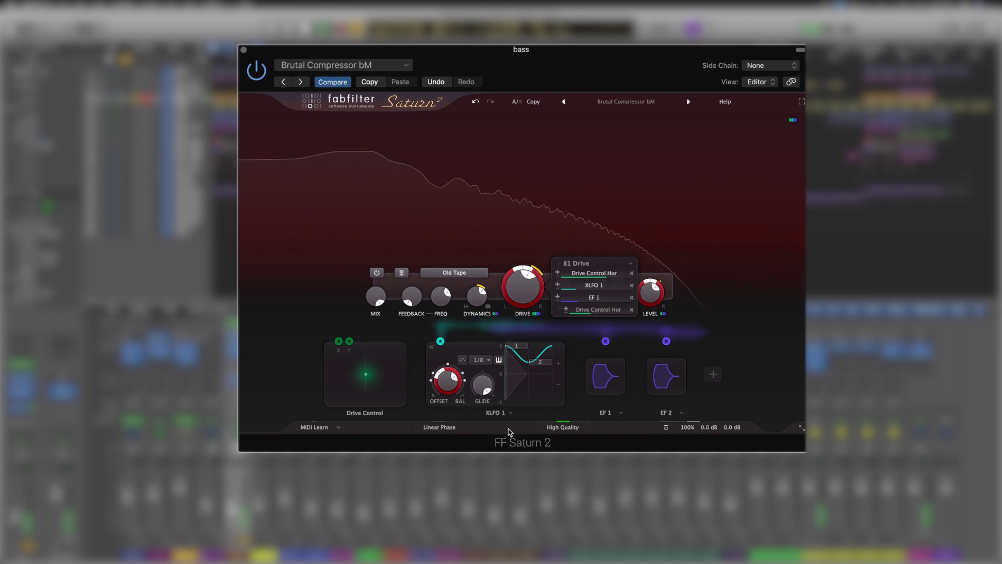
{"action": "left_click", "coordinate": [559, 364]}
{"action": "left_click", "coordinate": [612, 365]}
{"action": "left_click", "coordinate": [612, 365]}
{"action": "left_click_drag", "start_coordinate": [510, 366], "coordinate": [513, 400]}
{"action": "left_click_drag", "start_coordinate": [476, 362], "coordinate": [475, 385]}
{"action": "left_click", "coordinate": [513, 395]}
{"action": "mouse_move", "coordinate": [561, 387]}
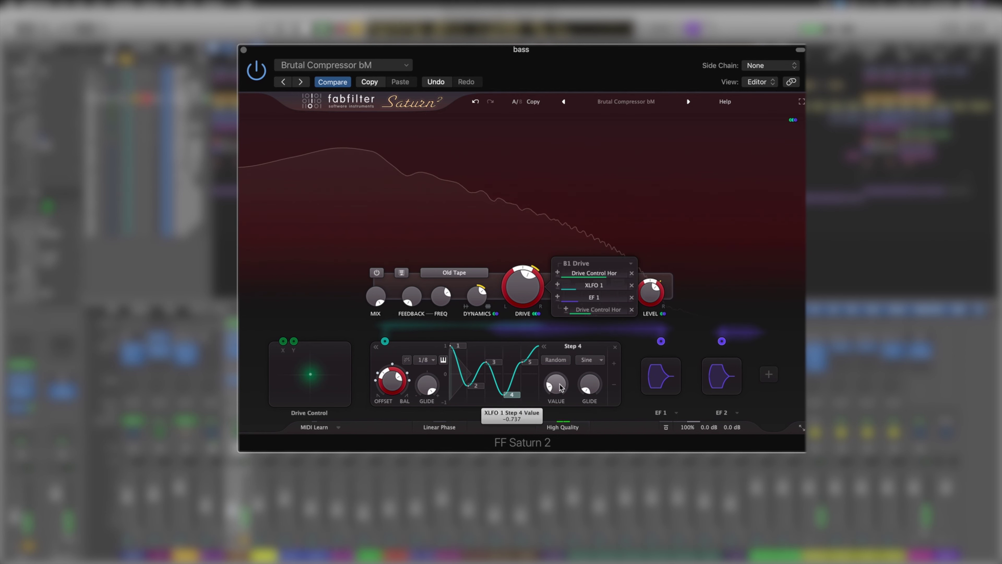
Try the Sqr curve on XLFO 1's step 4, switch it to Sqrt, and fine-tune the step's value
{"action": "left_click", "coordinate": [590, 360]}
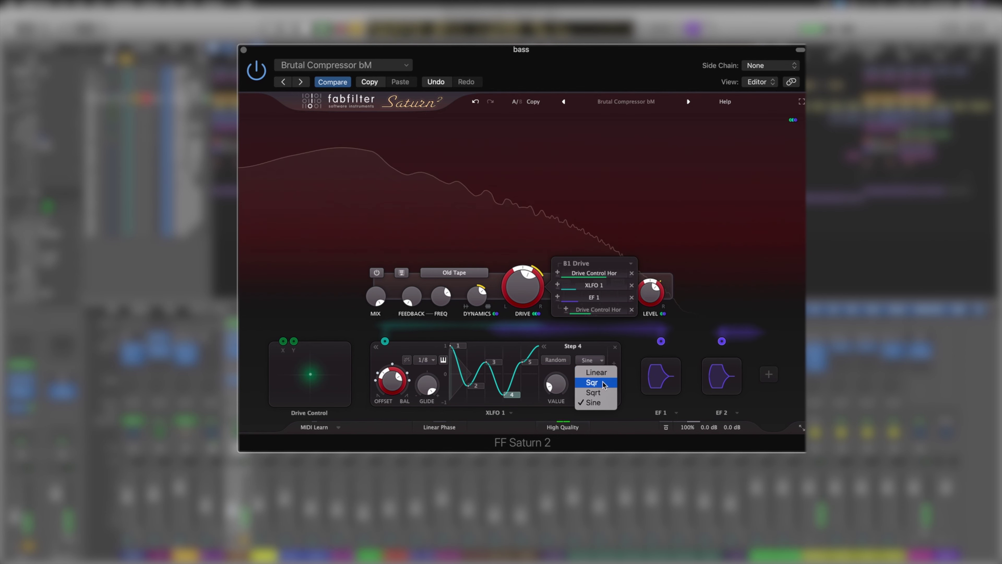
{"action": "left_click", "coordinate": [603, 384]}
{"action": "mouse_move", "coordinate": [512, 394]}
{"action": "left_mouse_down"}
{"action": "mouse_move", "coordinate": [513, 340]}
{"action": "mouse_move", "coordinate": [512, 392]}
{"action": "left_mouse_up"}
{"action": "mouse_move", "coordinate": [596, 380]}
{"action": "left_click", "coordinate": [597, 360]}
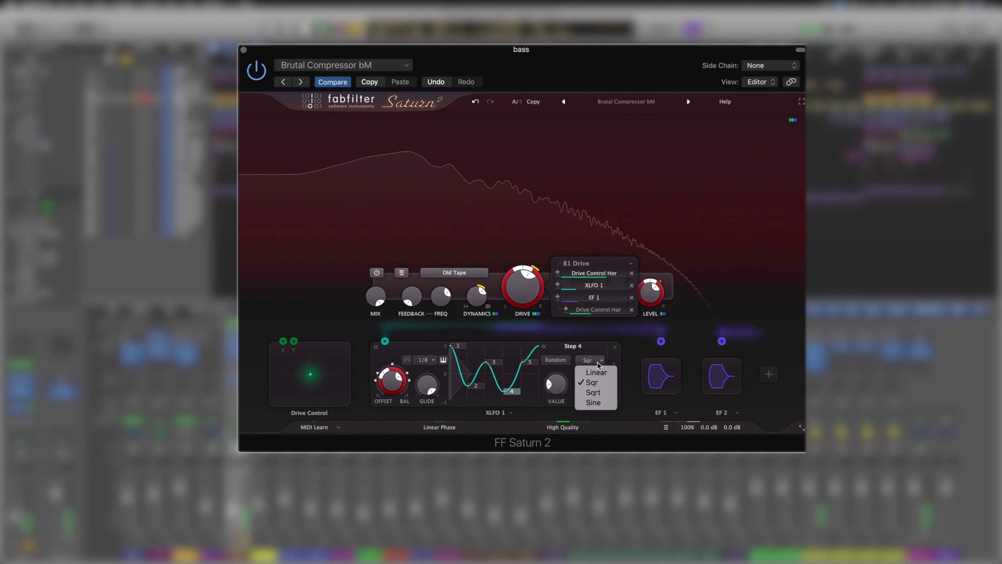
{"action": "left_click", "coordinate": [594, 393]}
{"action": "mouse_move", "coordinate": [513, 390]}
{"action": "left_mouse_down"}
{"action": "mouse_move", "coordinate": [513, 344]}
{"action": "mouse_move", "coordinate": [516, 400]}
{"action": "left_mouse_up"}
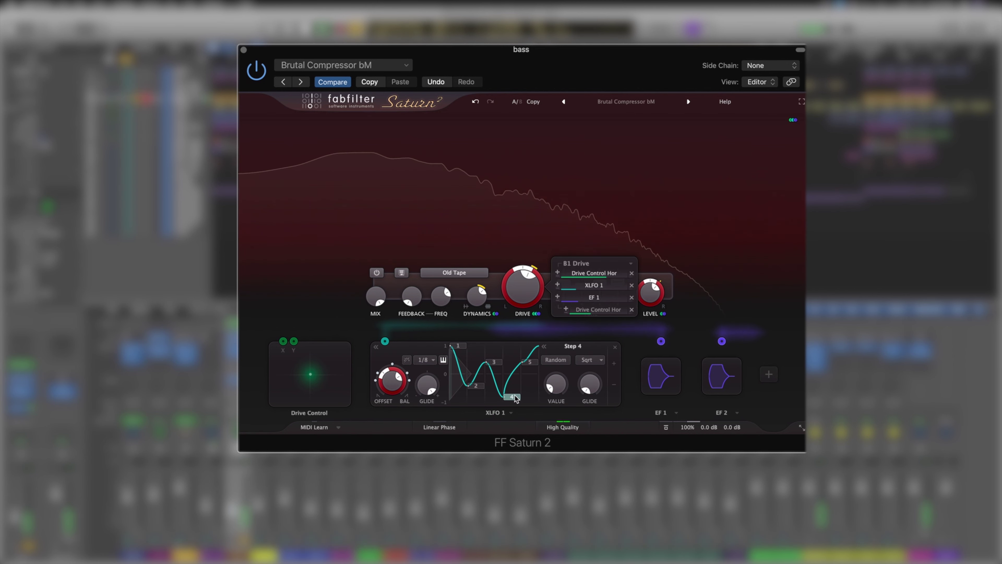
Collapse the XLFO 1 editor and inspect the EF 1 envelope follower's attack and release
{"action": "left_click", "coordinate": [360, 357]}
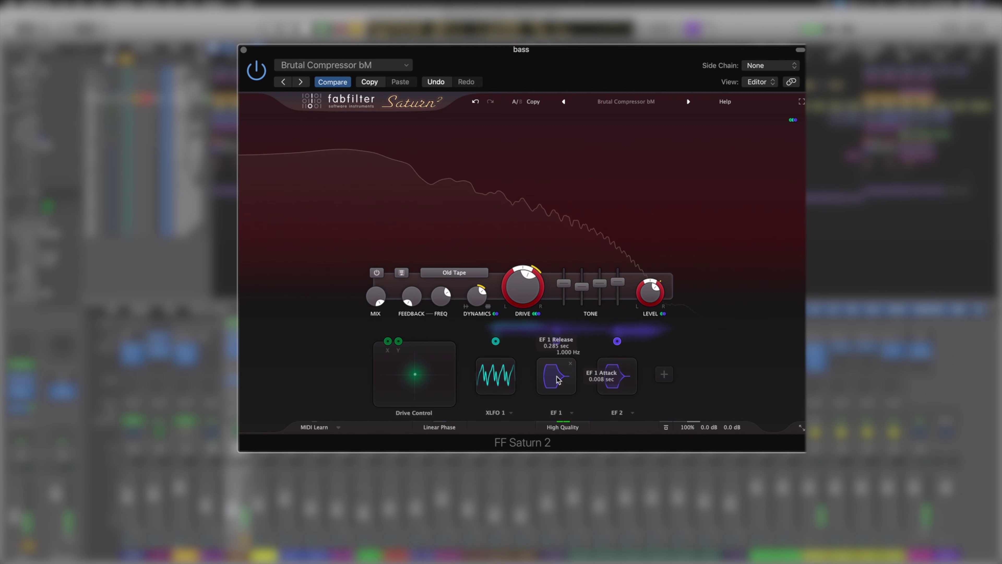
{"action": "left_click", "coordinate": [570, 379]}
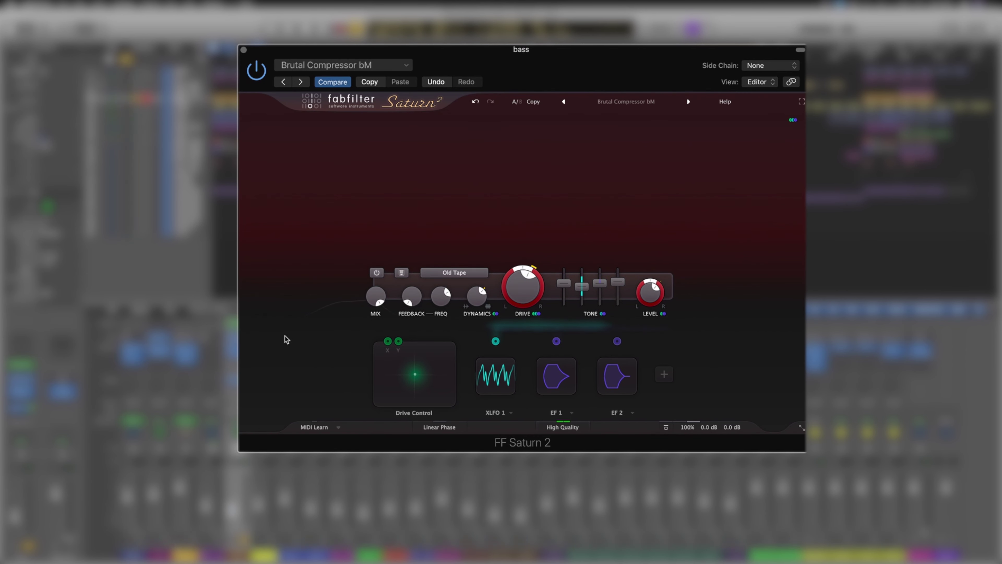
Load the 12 Step Sequence 1 preset into XLFO 1 and raise step 11 of the sequence
{"action": "left_click", "coordinate": [511, 413]}
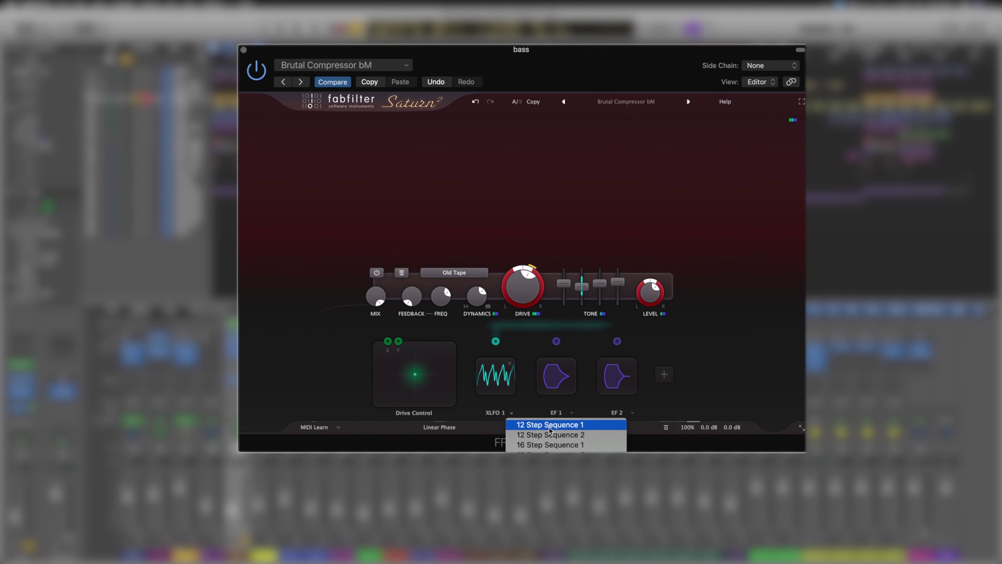
{"action": "left_click", "coordinate": [525, 424]}
{"action": "left_click", "coordinate": [510, 382]}
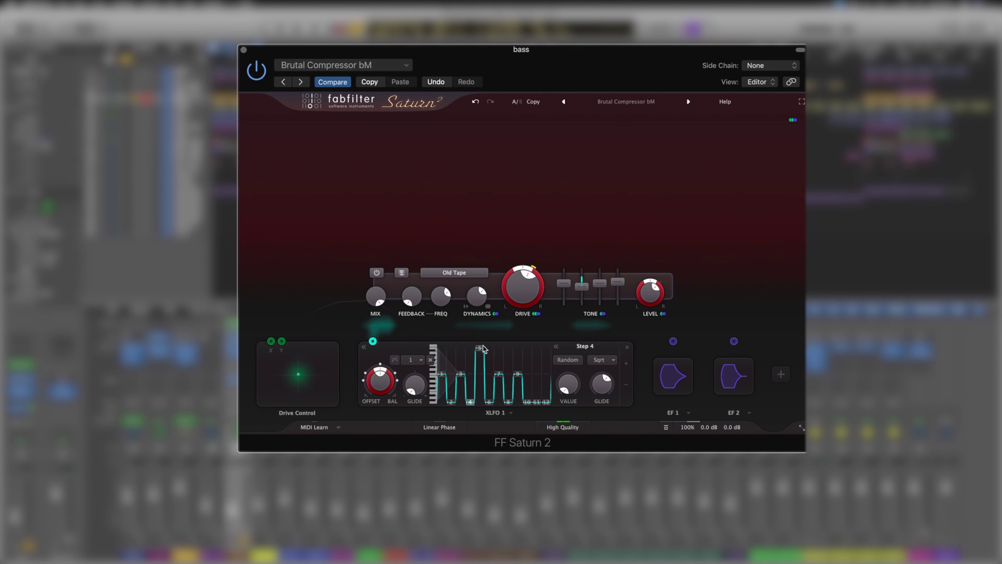
{"action": "left_click", "coordinate": [538, 354]}
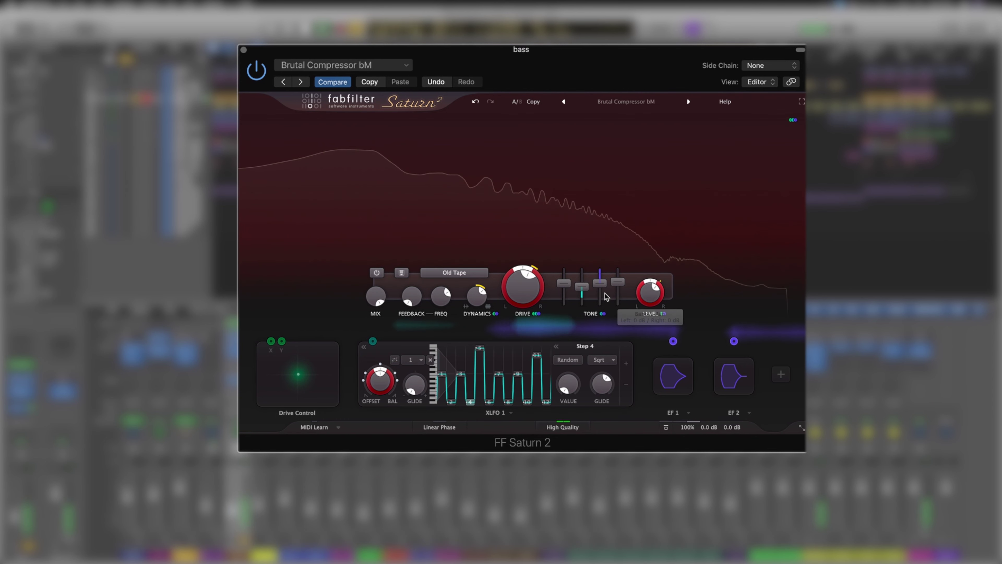
{"action": "mouse_move", "coordinate": [585, 291]}
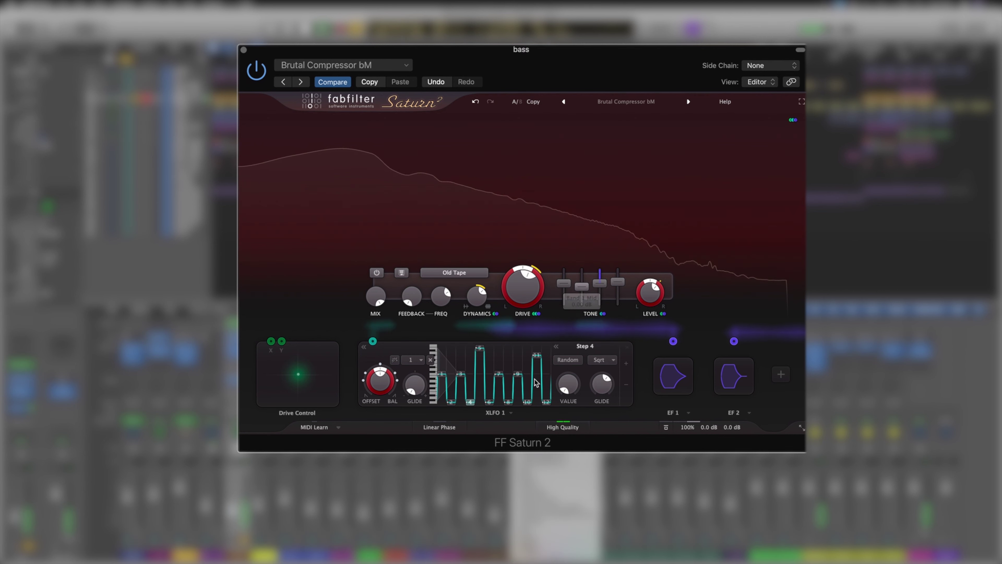
Replace XLFO 1's pattern with a four-step rising sequence preset at a 1/4 rate
{"action": "left_click", "coordinate": [511, 413]}
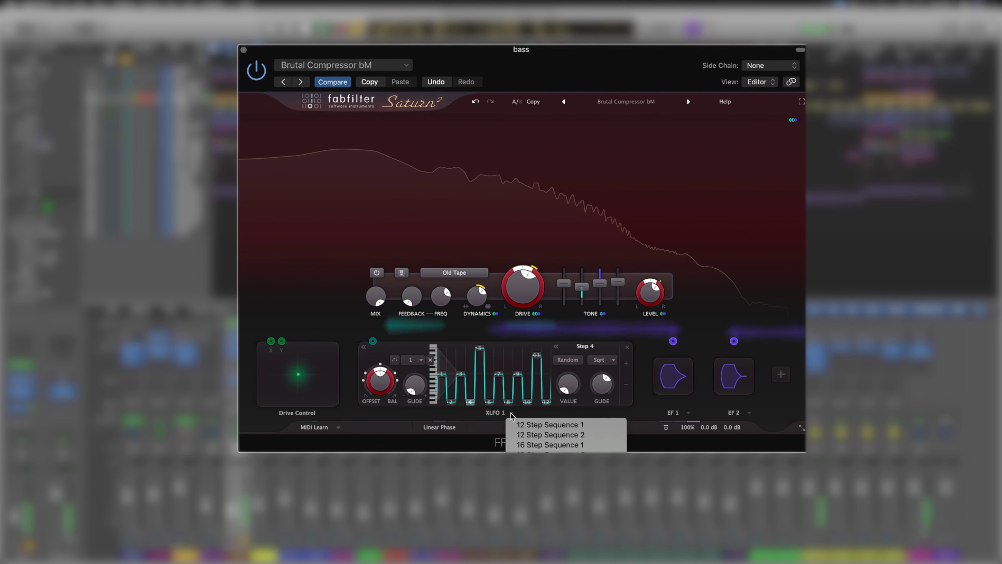
{"action": "left_click", "coordinate": [519, 435]}
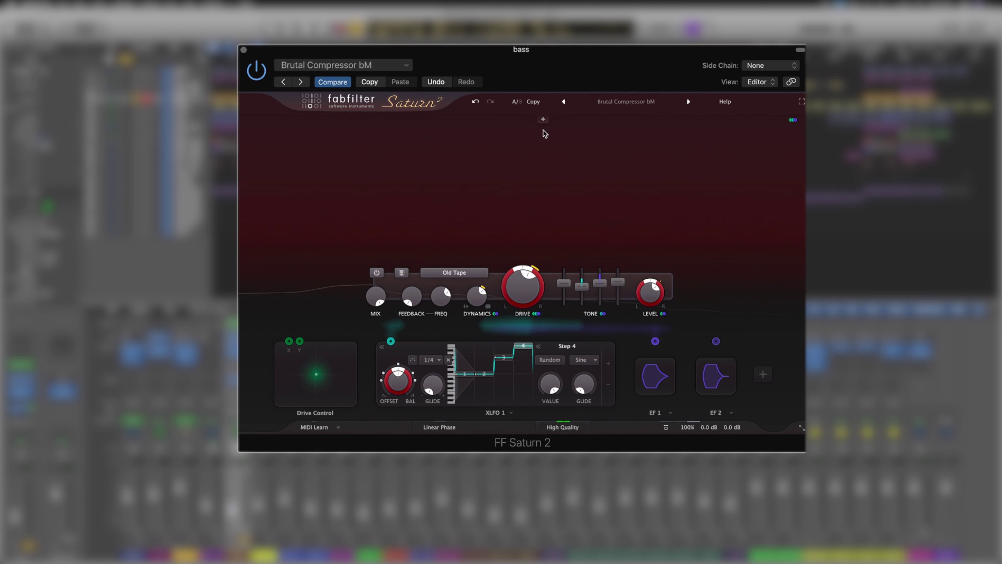
Split the bass into two bands with a crossover at about 669 Hz and turn on Linear Phase processing
{"action": "left_click", "coordinate": [544, 182]}
{"action": "left_click_drag", "start_coordinate": [544, 182], "coordinate": [538, 201]}
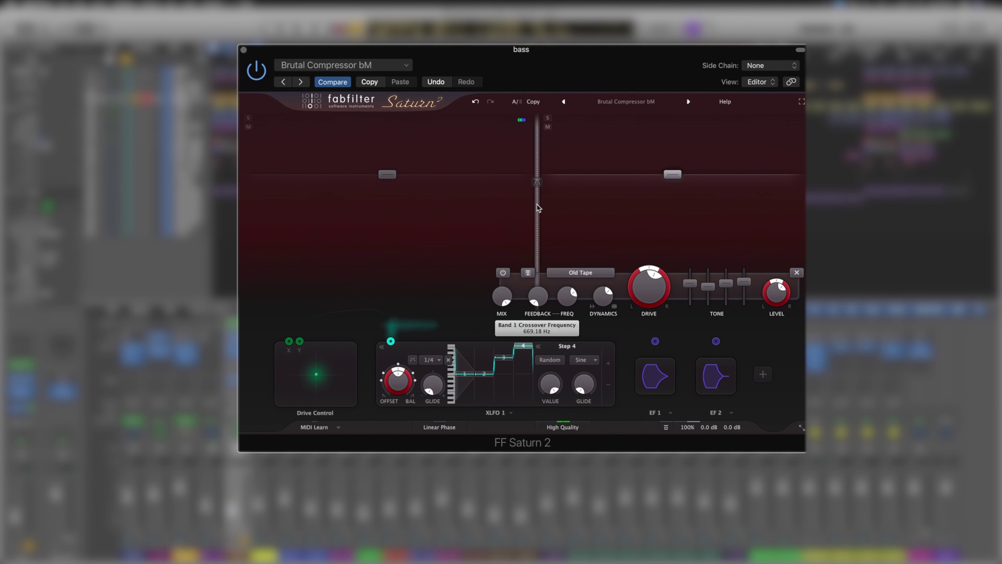
{"action": "left_click", "coordinate": [452, 431]}
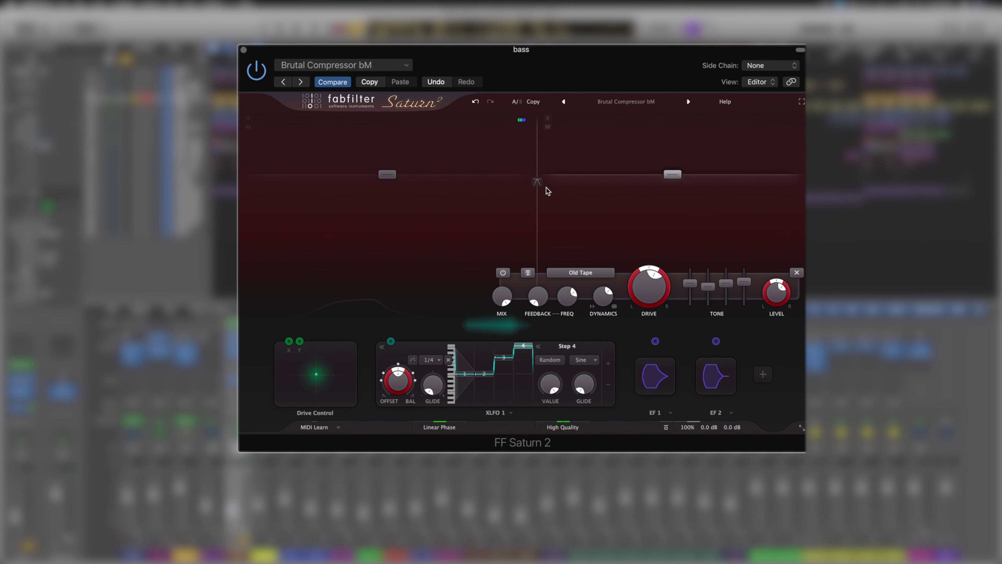
{"action": "mouse_move", "coordinate": [659, 180]}
{"action": "mouse_move", "coordinate": [385, 179]}
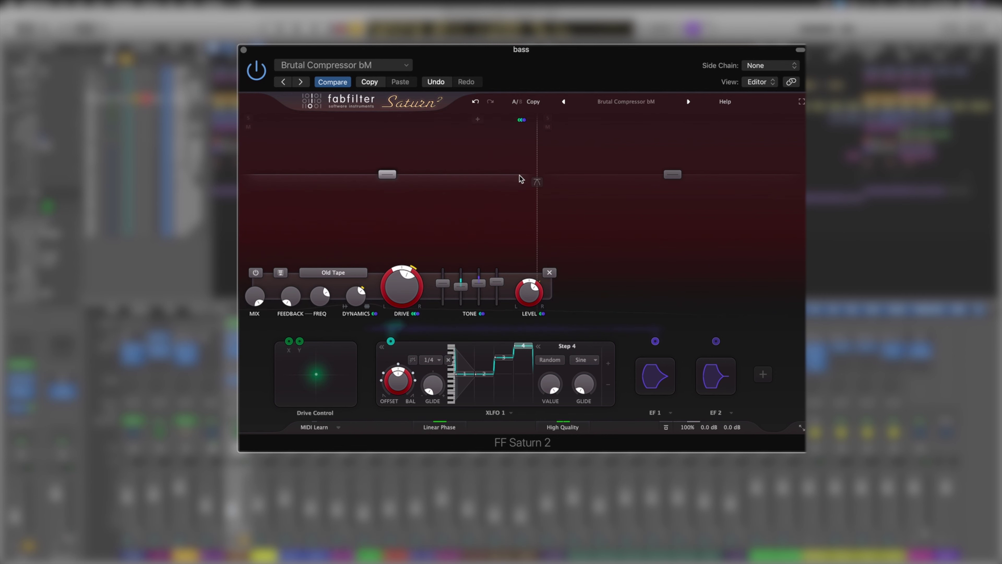
{"action": "mouse_move", "coordinate": [579, 188]}
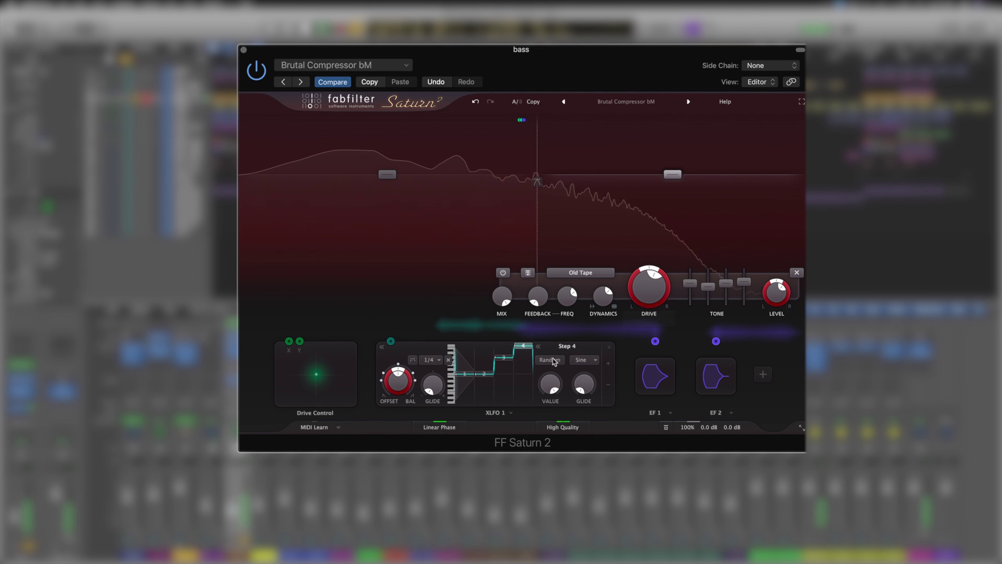
Lower band 2's Presence, assign XLFO 1 to its feedback frequency, and adjust the modulation amount
{"action": "left_click_drag", "start_coordinate": [738, 283], "coordinate": [744, 297]}
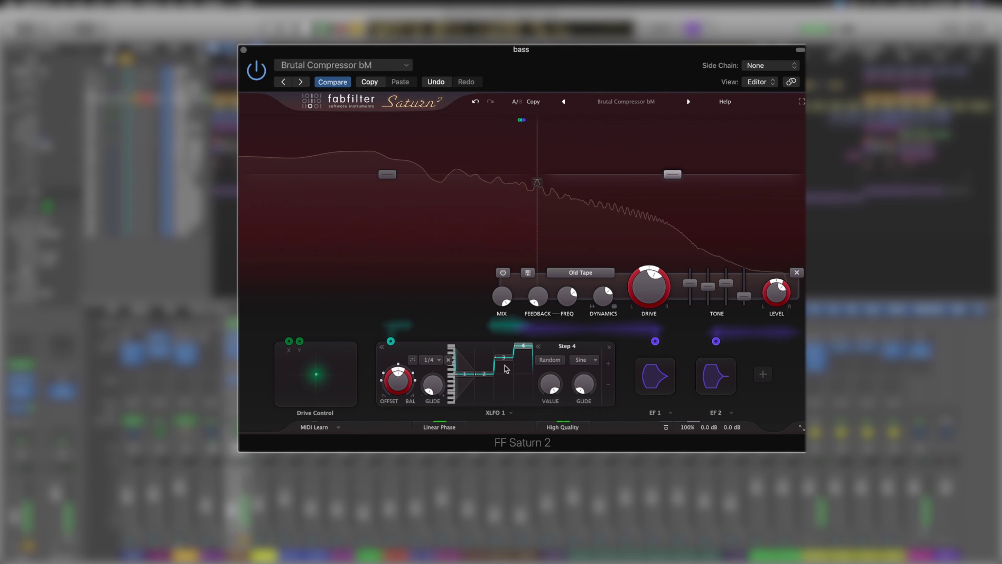
{"action": "left_click_drag", "start_coordinate": [391, 340], "coordinate": [573, 302]}
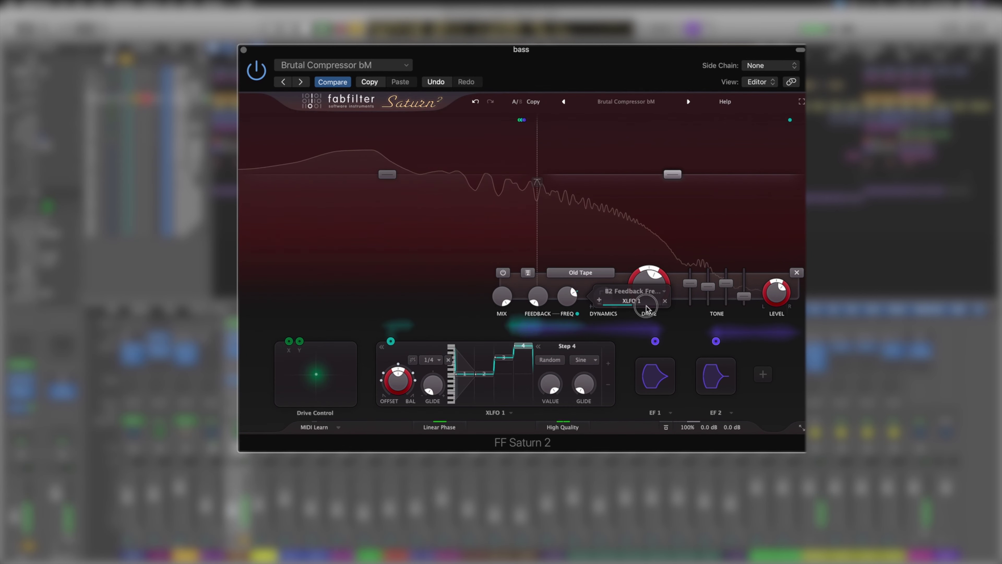
{"action": "left_click_drag", "start_coordinate": [632, 309], "coordinate": [650, 289]}
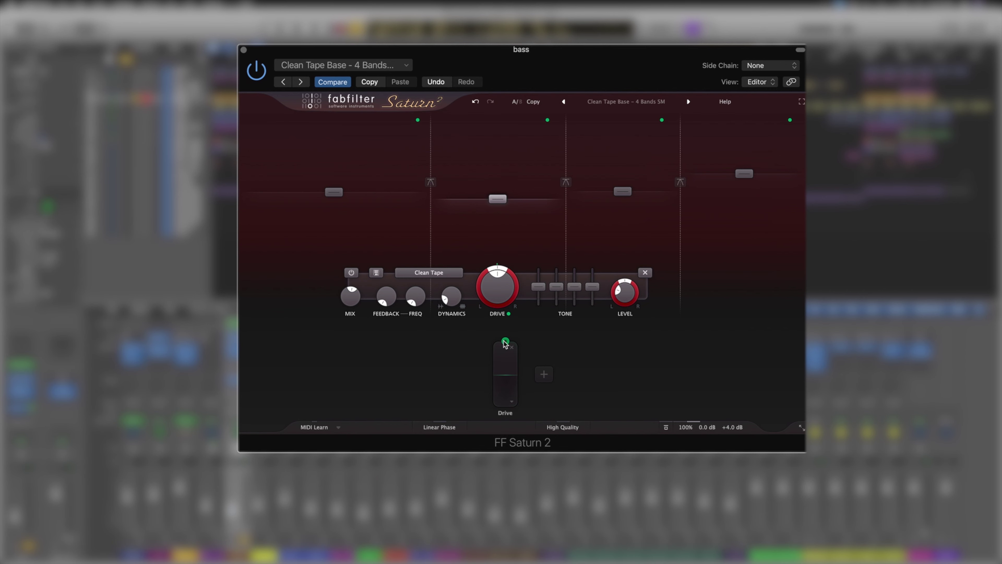
In the Clean Tape Base - 4 Bands SM preset, assign the Drive slider to band 2's Treble and rename it Drive EQ Osuh
{"action": "left_click_drag", "start_coordinate": [505, 340], "coordinate": [576, 288]}
{"action": "left_click", "coordinate": [505, 413]}
{"action": "key", "text": "Right"}
{"action": "type", "text": "E"}
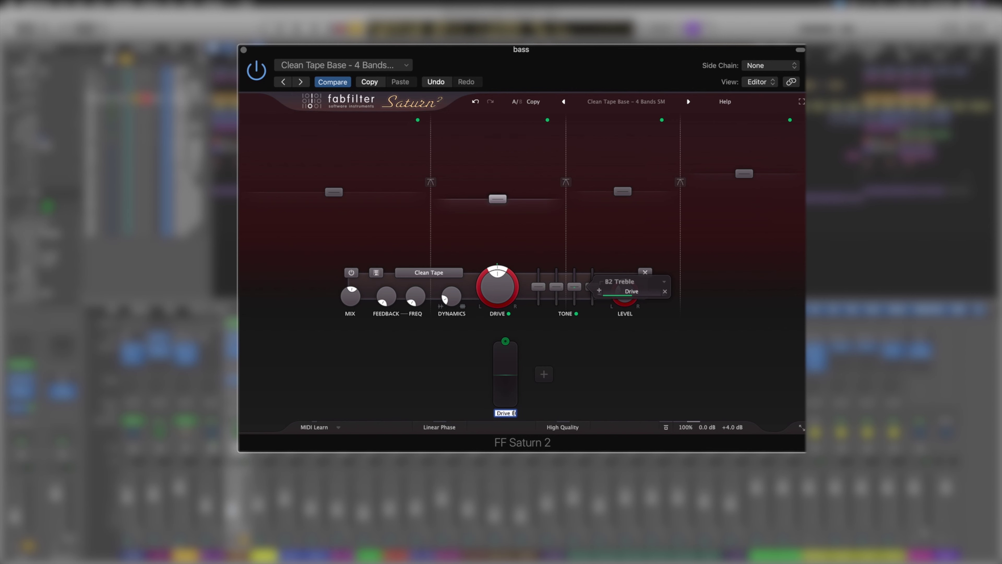
Raise the renamed slider controller, play the bass, and vary the slider to audition the combined drive and treble modulation
{"action": "mouse_move", "coordinate": [505, 374]}
{"action": "left_mouse_down"}
{"action": "mouse_move", "coordinate": [510, 340]}
{"action": "mouse_move", "coordinate": [511, 369]}
{"action": "mouse_move", "coordinate": [513, 359]}
{"action": "left_mouse_up"}
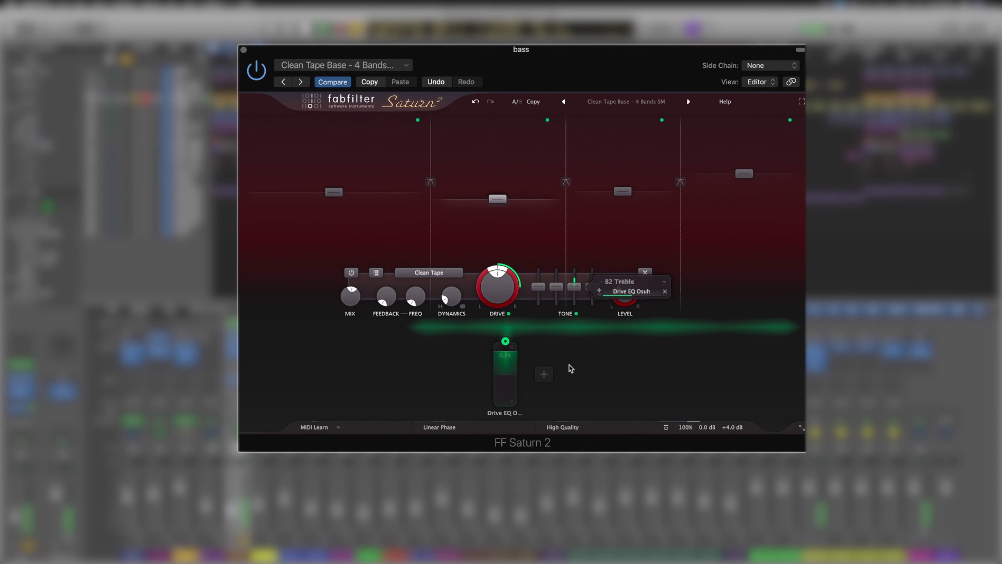
{"action": "key", "text": "space"}
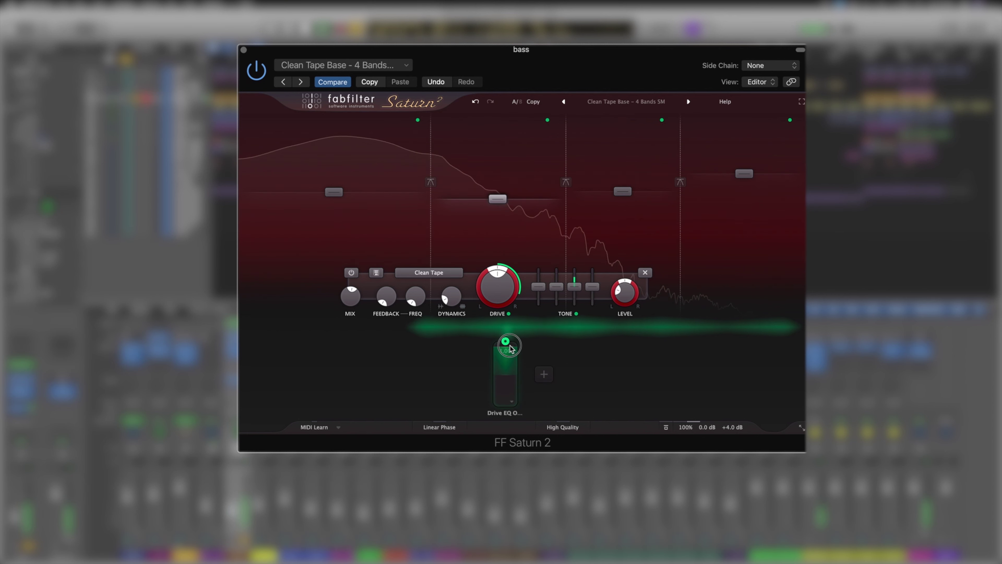
{"action": "mouse_move", "coordinate": [512, 365]}
{"action": "left_mouse_down"}
{"action": "mouse_move", "coordinate": [509, 412]}
{"action": "mouse_move", "coordinate": [510, 360]}
{"action": "left_mouse_up"}
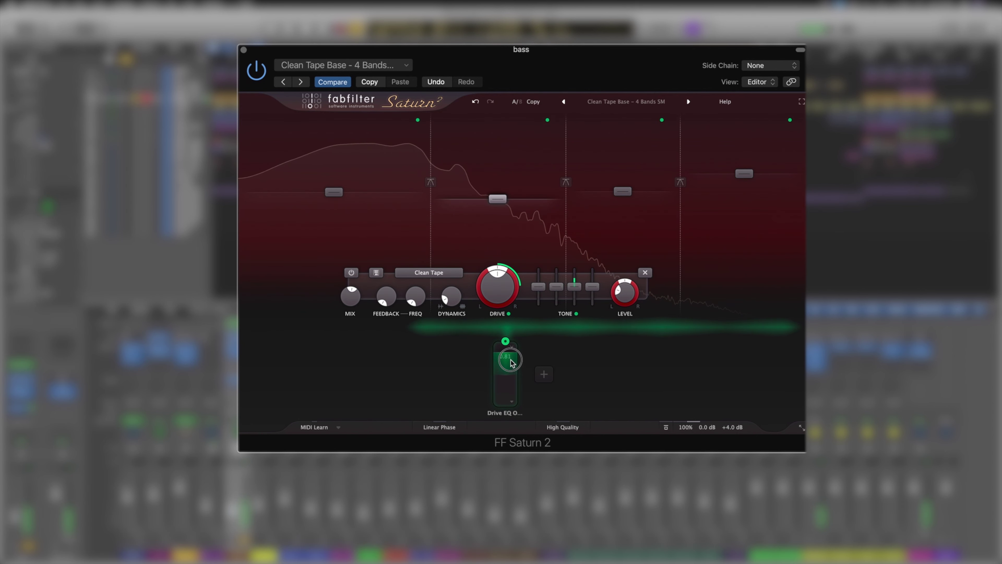